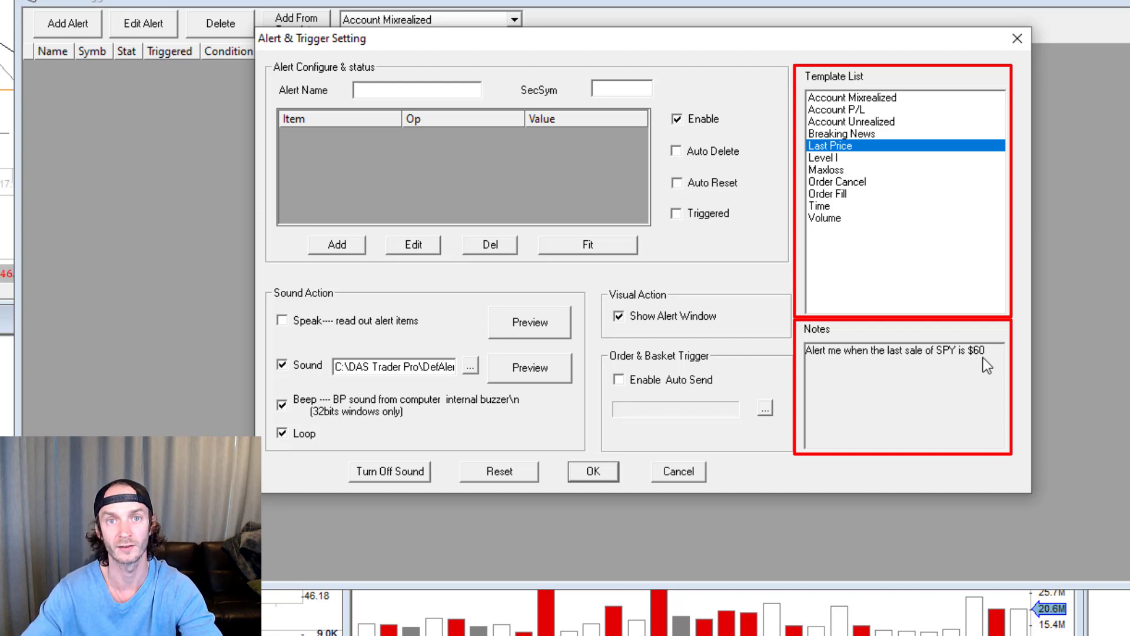
Review the notes of the Volume and Time templates and load the Time template into the new alert
{"action": "left_click", "coordinate": [826, 219]}
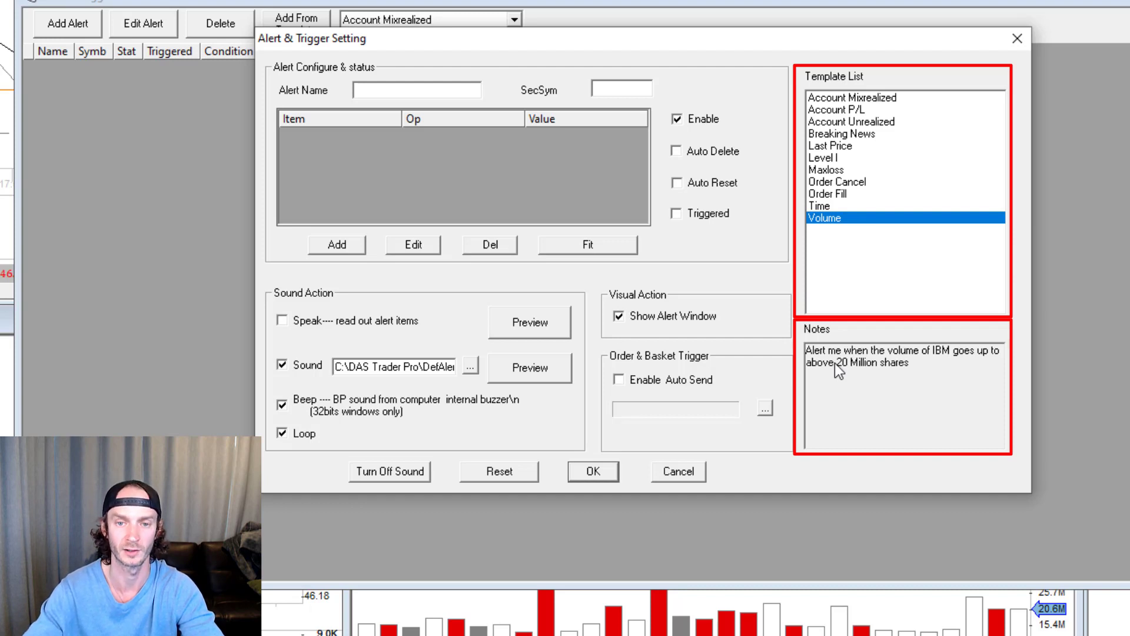
{"action": "left_click", "coordinate": [834, 207]}
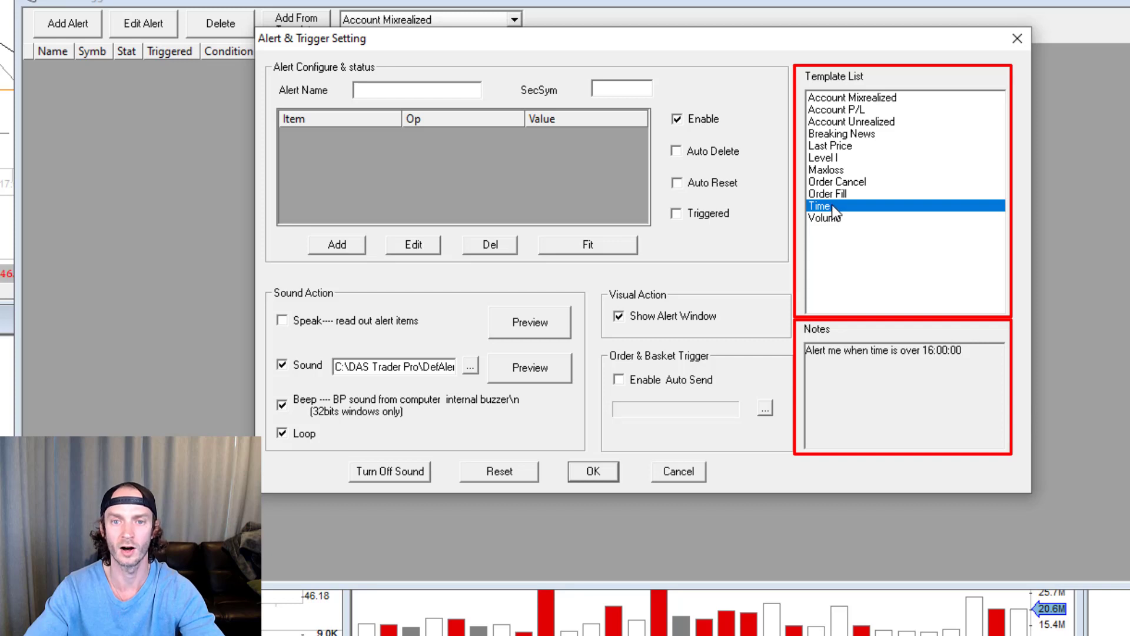
{"action": "double_click", "coordinate": [832, 204]}
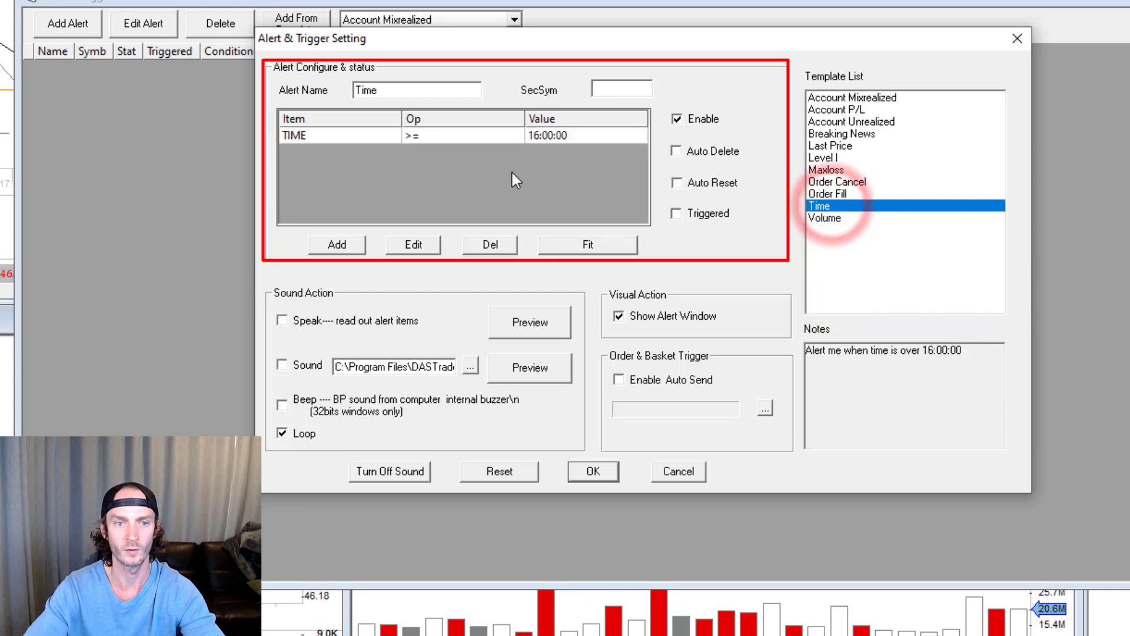
Rename the alert as TimeToTrade and leave the secondary symbol field empty
{"action": "left_click", "coordinate": [398, 92]}
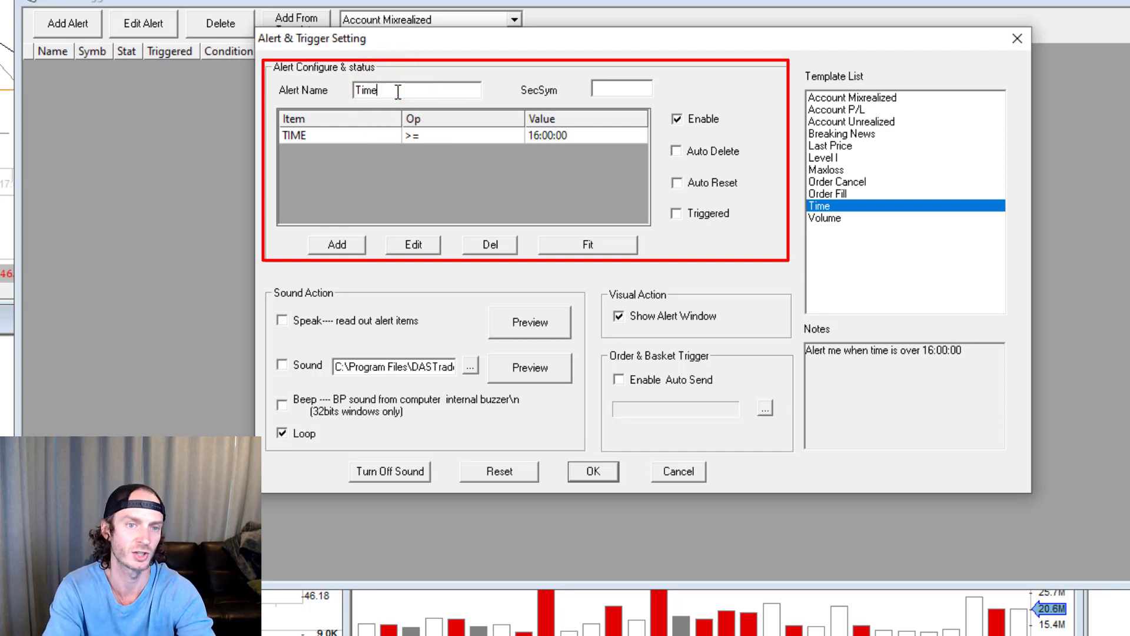
{"action": "type", "text": "ToTrade"}
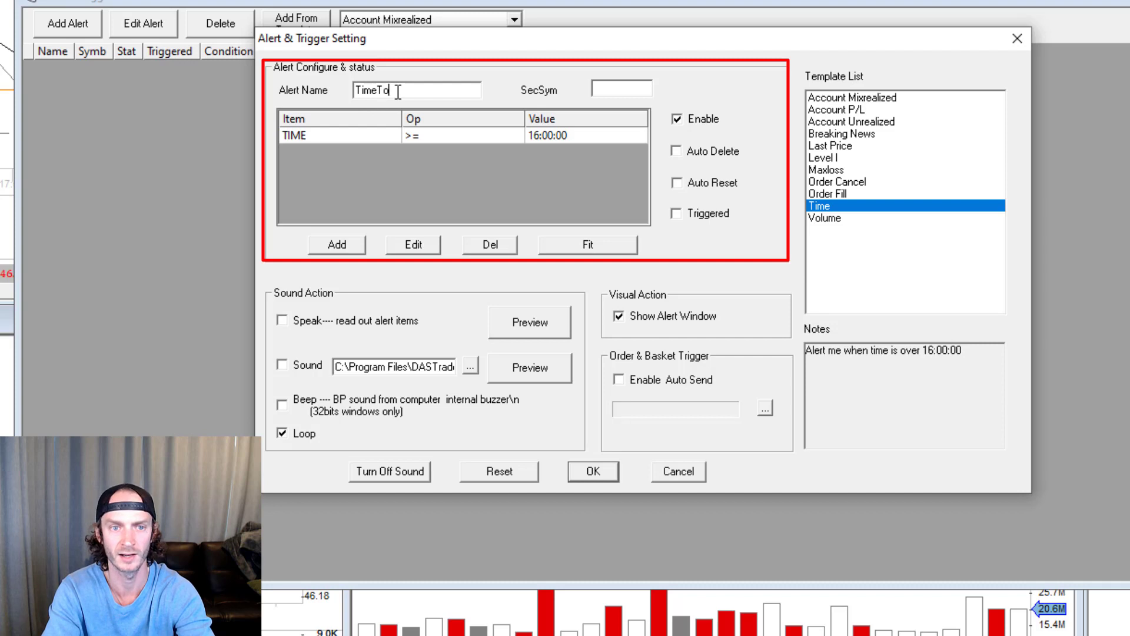
{"action": "left_click", "coordinate": [622, 90]}
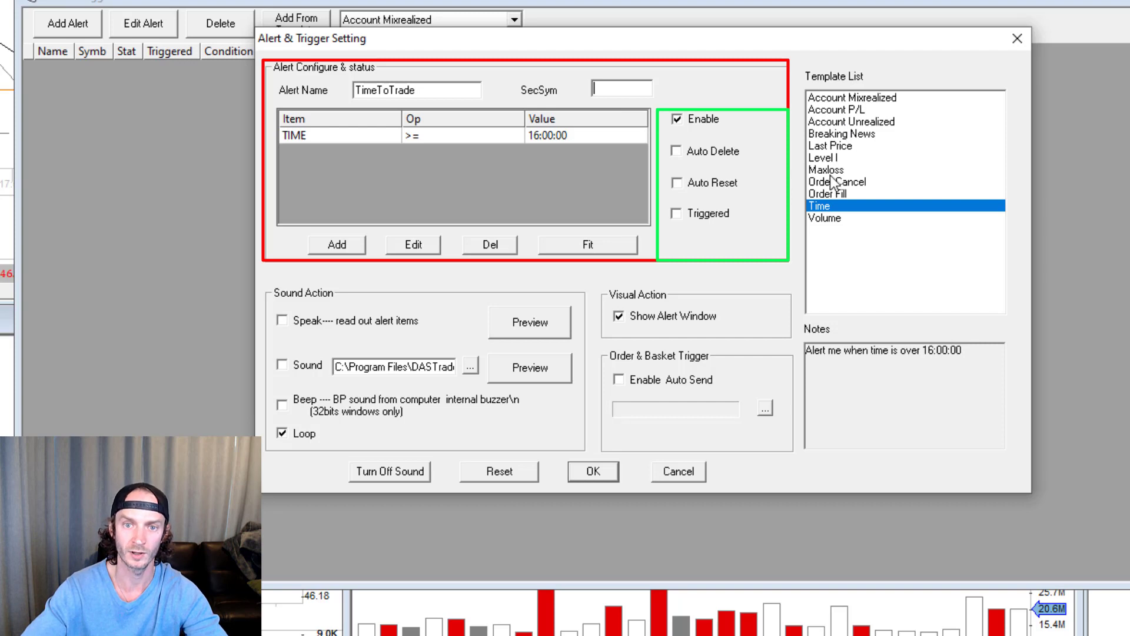
Load the Maxloss template to view its settings, and switch back to the Time template
{"action": "left_click", "coordinate": [829, 171]}
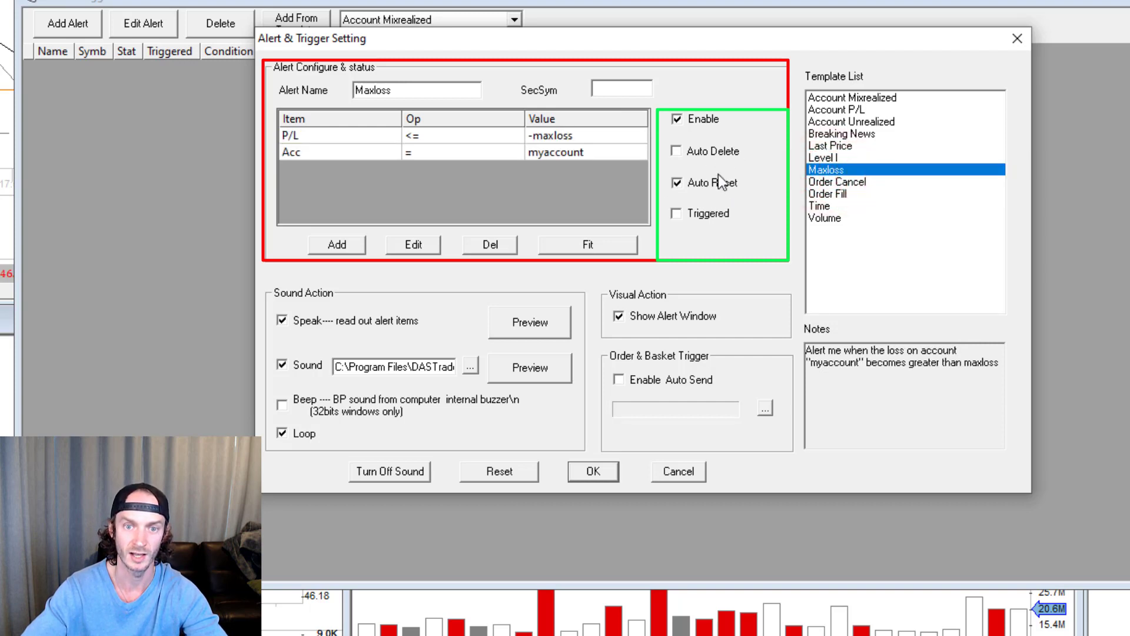
{"action": "left_click", "coordinate": [822, 207]}
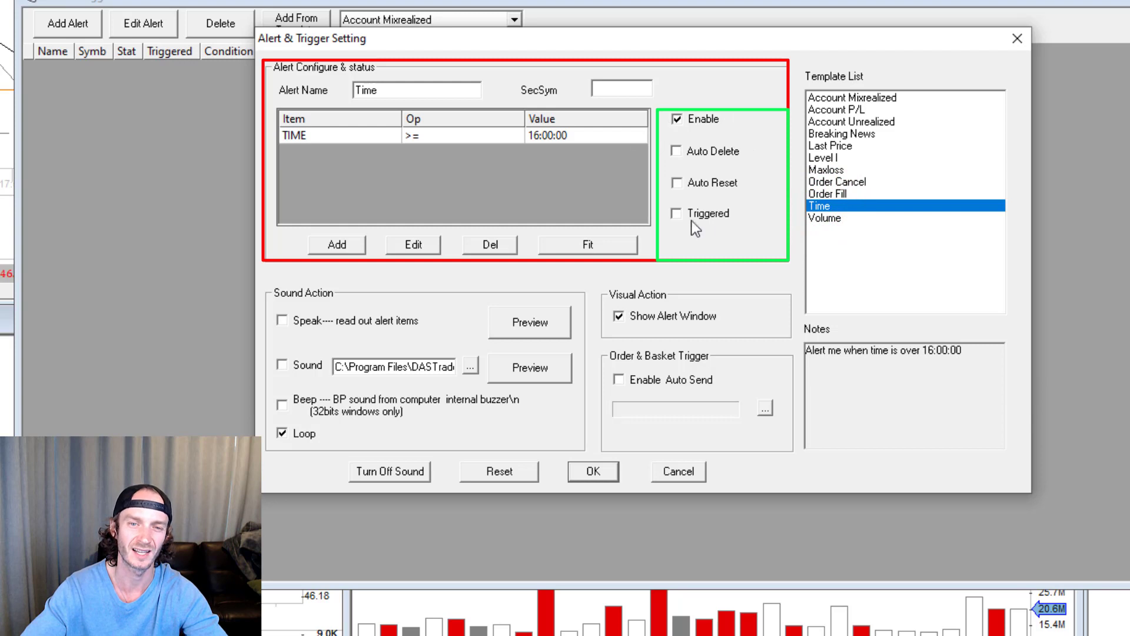
Try out the Auto Delete, Auto Reset, Triggered and Show Alert Window options, restoring each to its original setting
{"action": "left_click", "coordinate": [676, 152]}
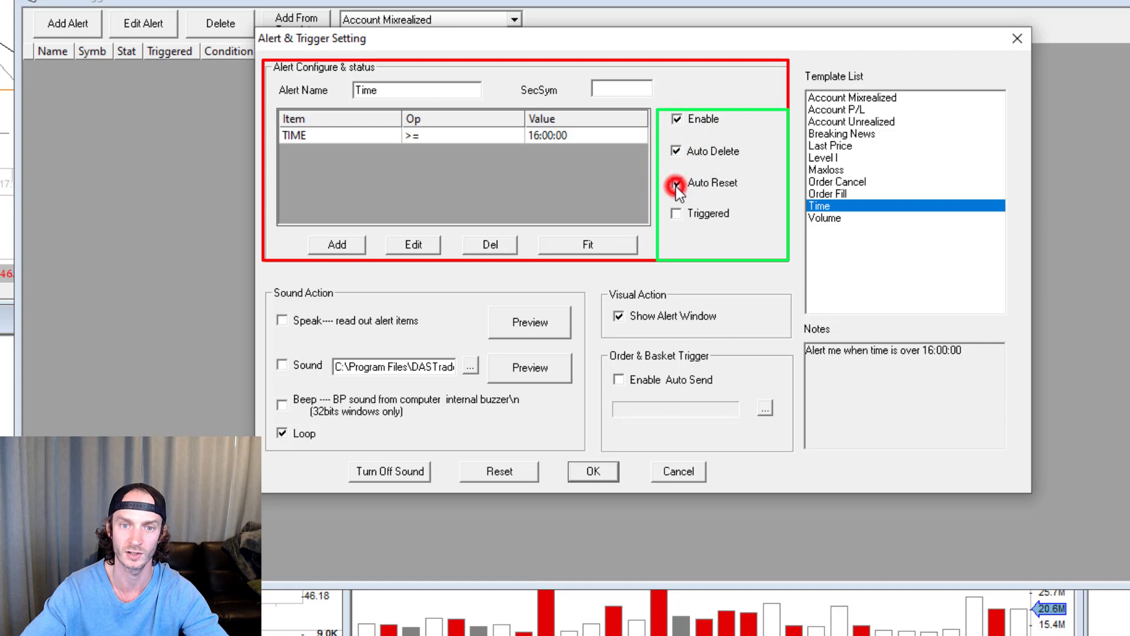
{"action": "left_click", "coordinate": [677, 219]}
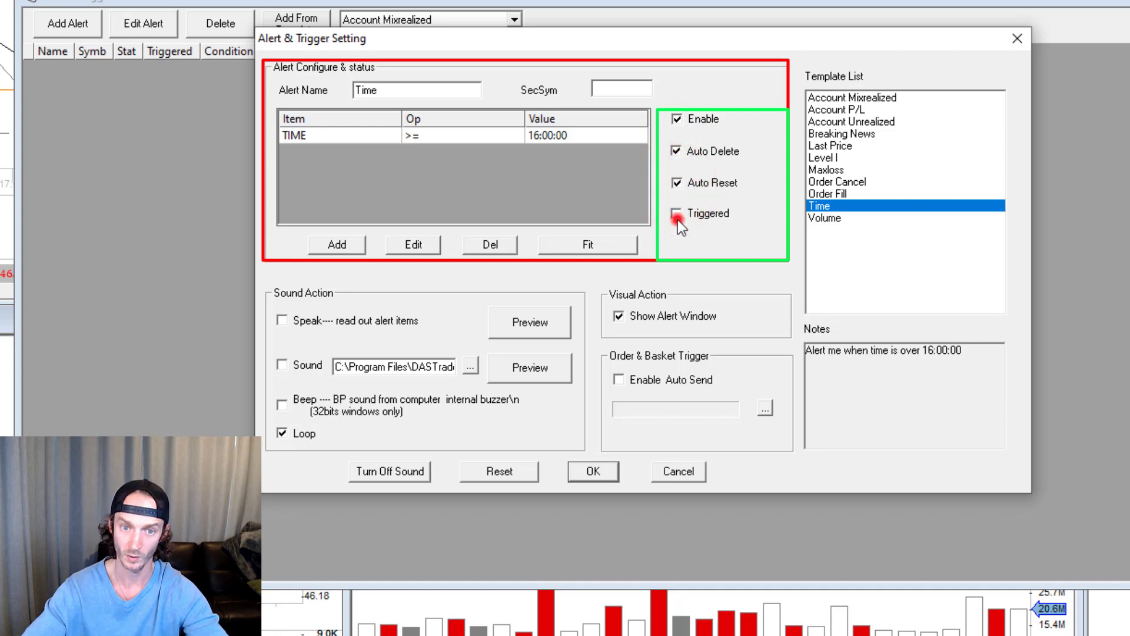
{"action": "left_click", "coordinate": [677, 220]}
{"action": "left_click", "coordinate": [679, 184]}
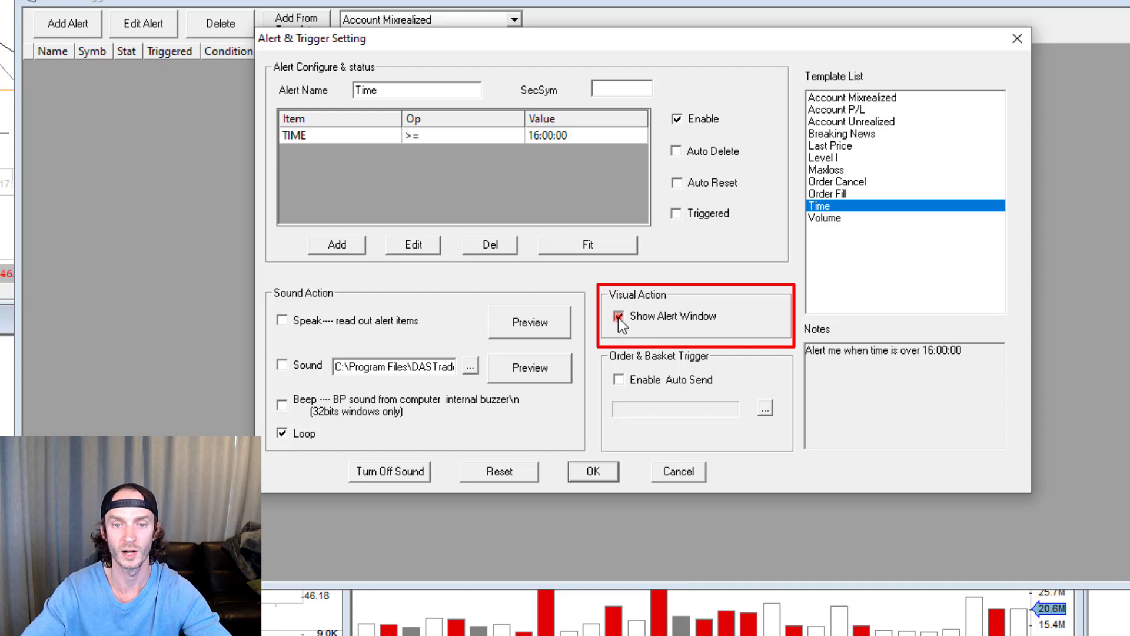
{"action": "left_click", "coordinate": [618, 317]}
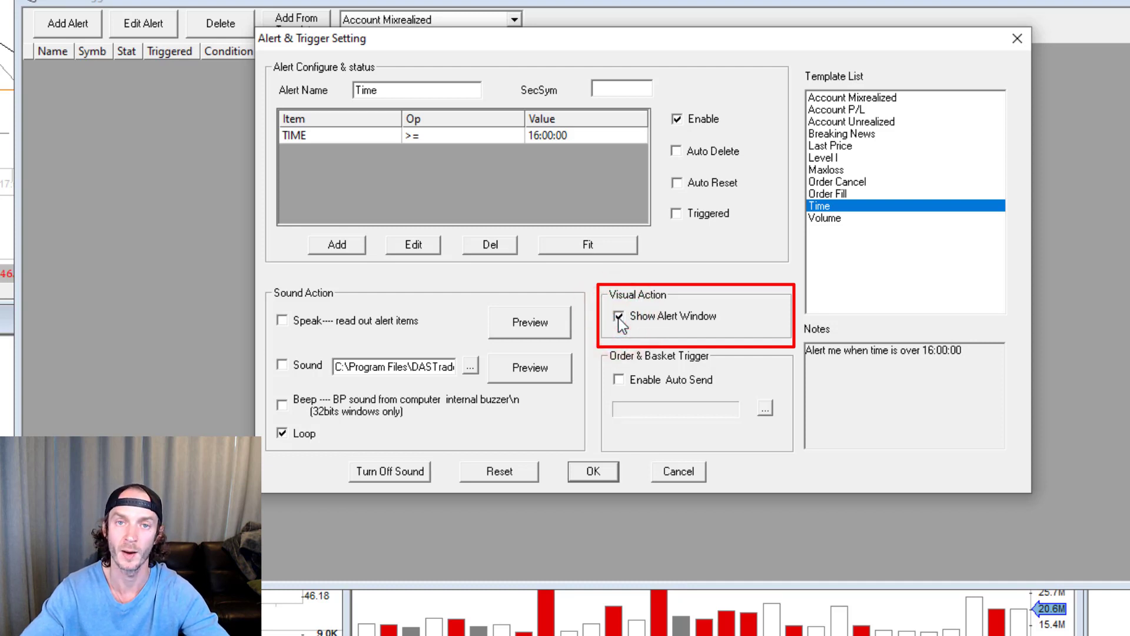
Set the sound action to Speak only, with Sound, Beep and Loop turned off
{"action": "left_click", "coordinate": [284, 323]}
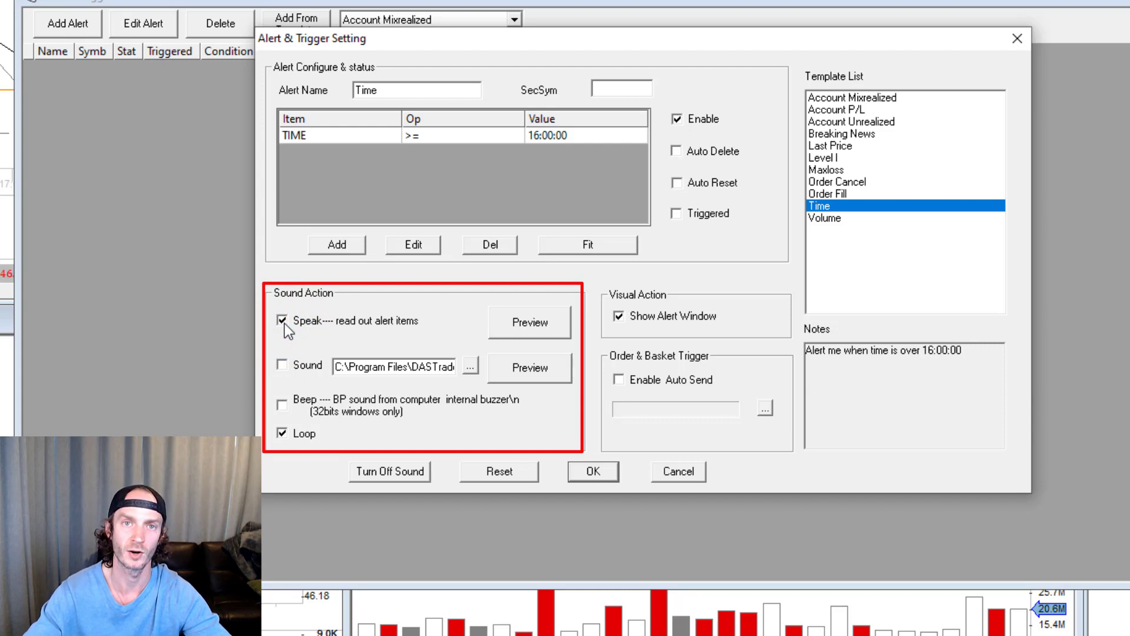
{"action": "left_click", "coordinate": [285, 365]}
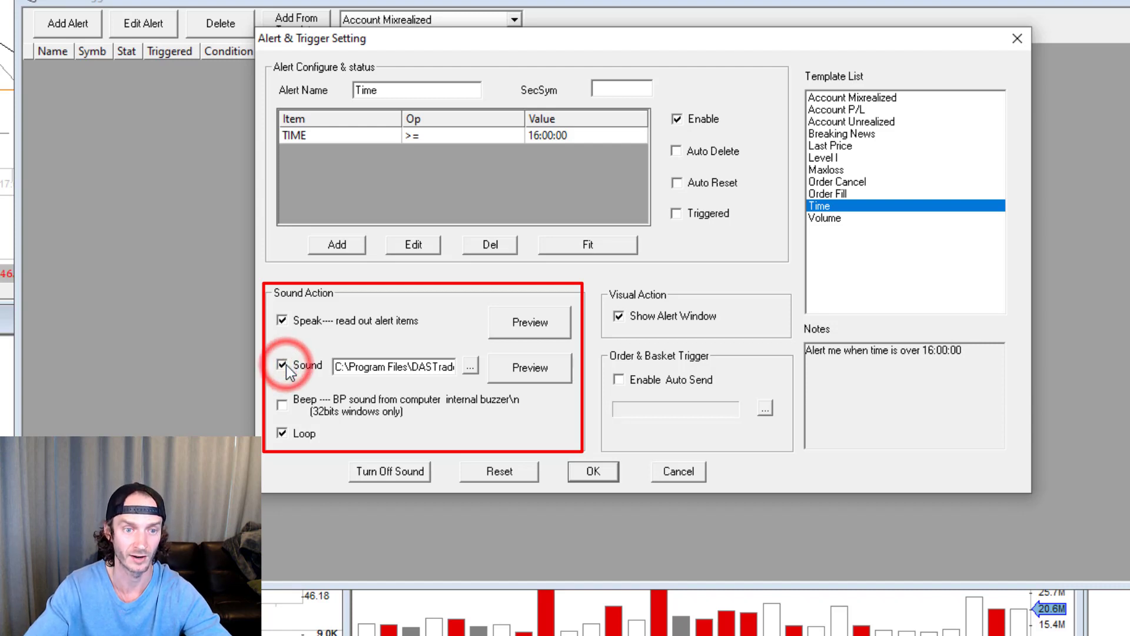
{"action": "left_click", "coordinate": [471, 368]}
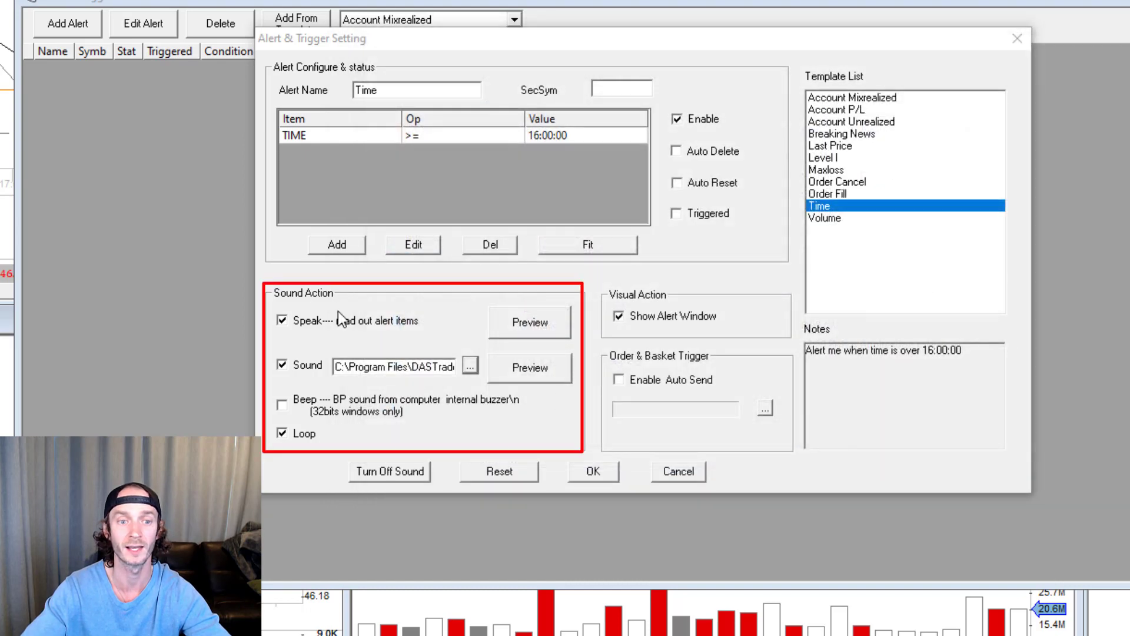
{"action": "left_click", "coordinate": [292, 325]}
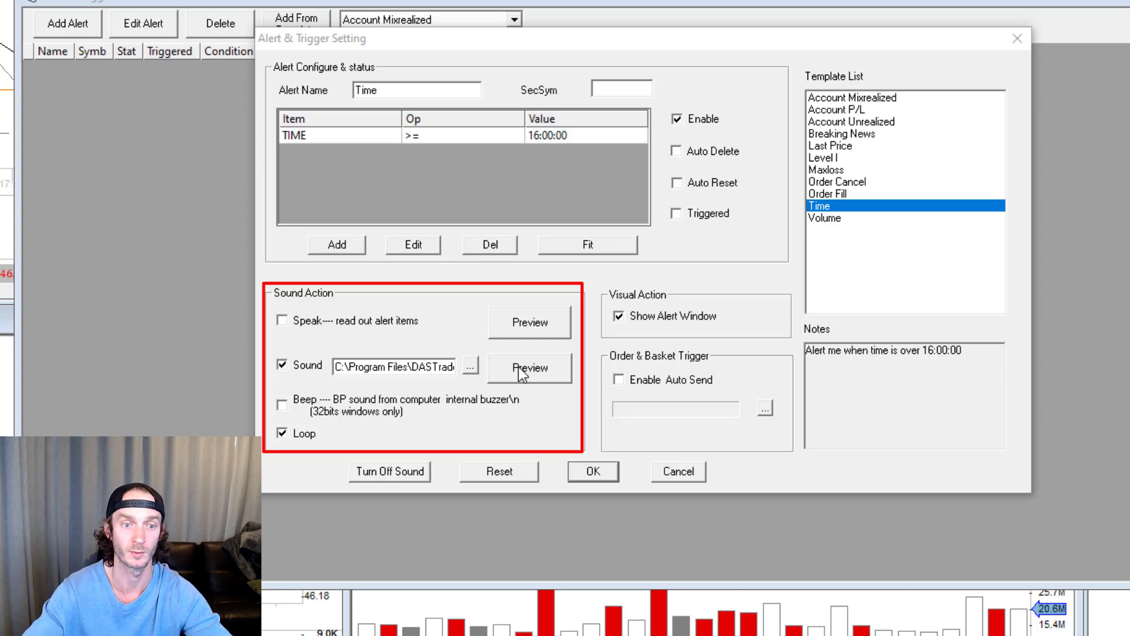
{"action": "left_click", "coordinate": [303, 366]}
{"action": "left_click", "coordinate": [304, 406]}
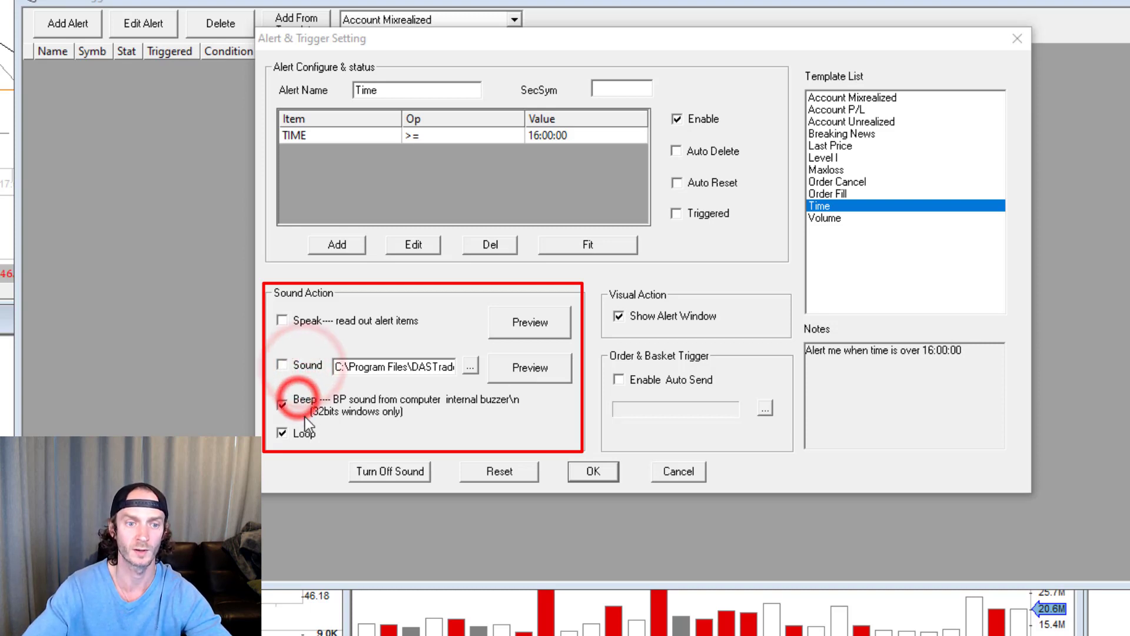
{"action": "left_click", "coordinate": [285, 405]}
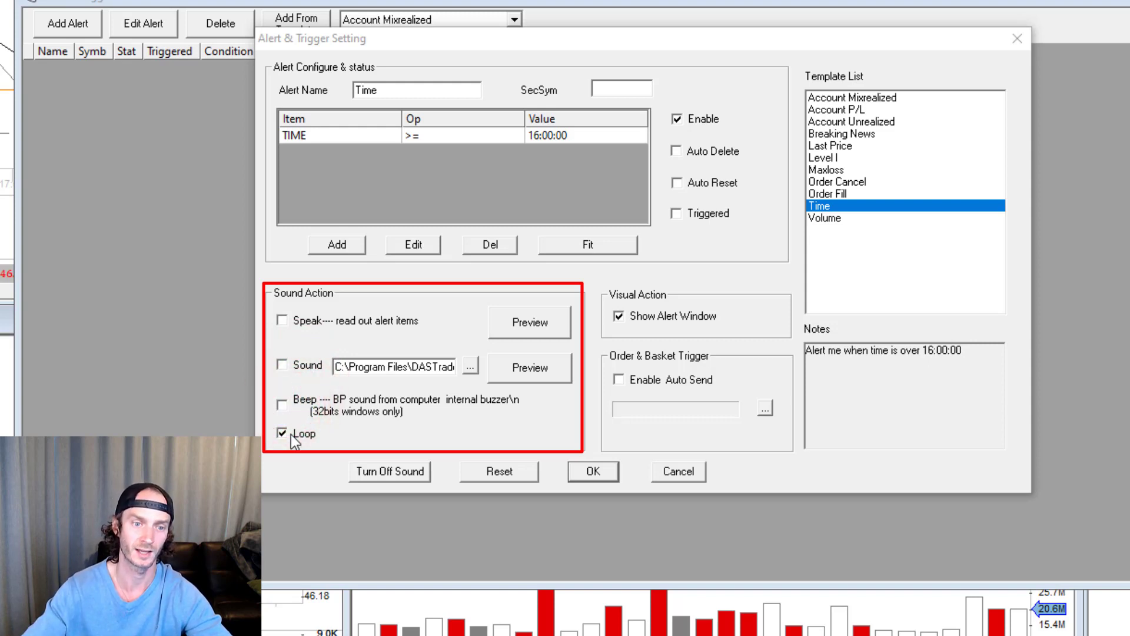
{"action": "left_click", "coordinate": [286, 435]}
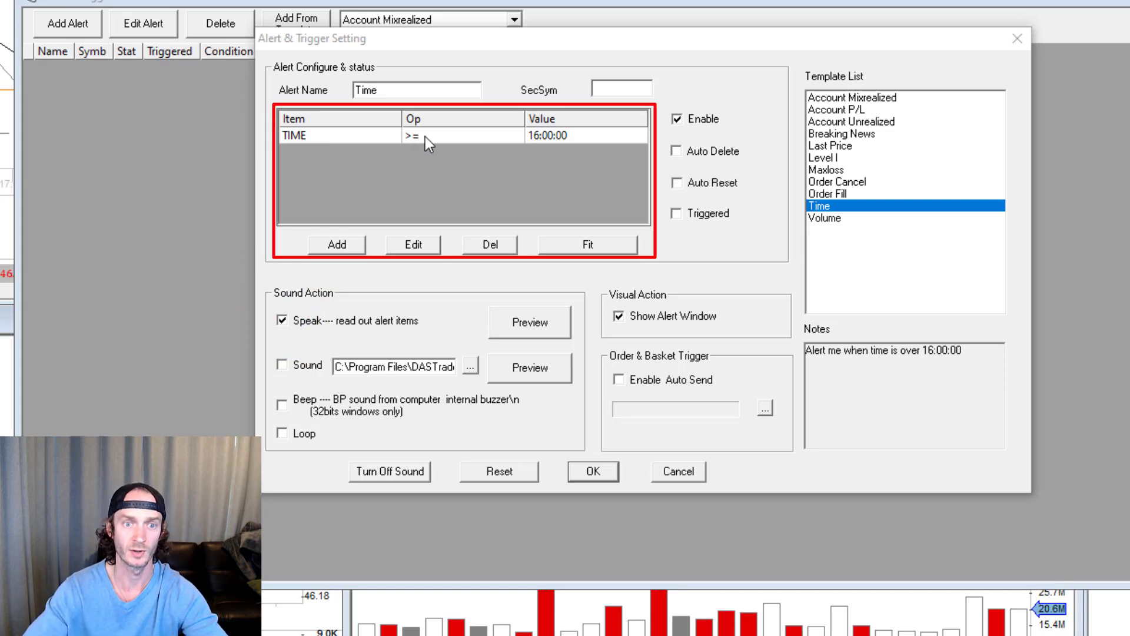
Edit the alert's time rule, keeping TIME as the item and setting the operation to =
{"action": "left_click", "coordinate": [368, 136]}
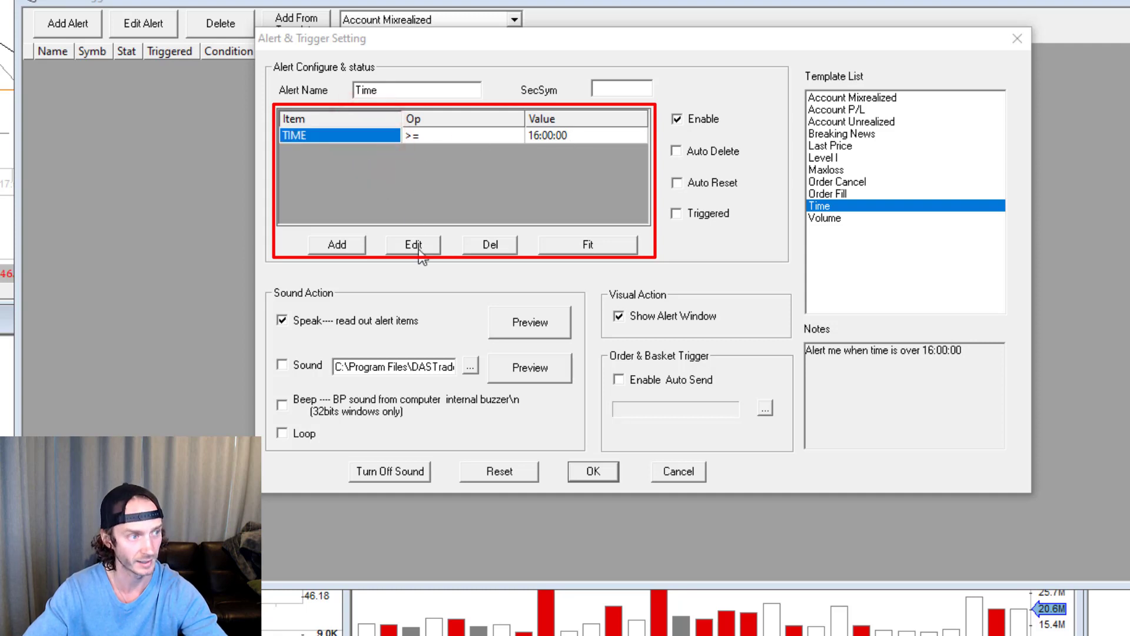
{"action": "left_click", "coordinate": [389, 126]}
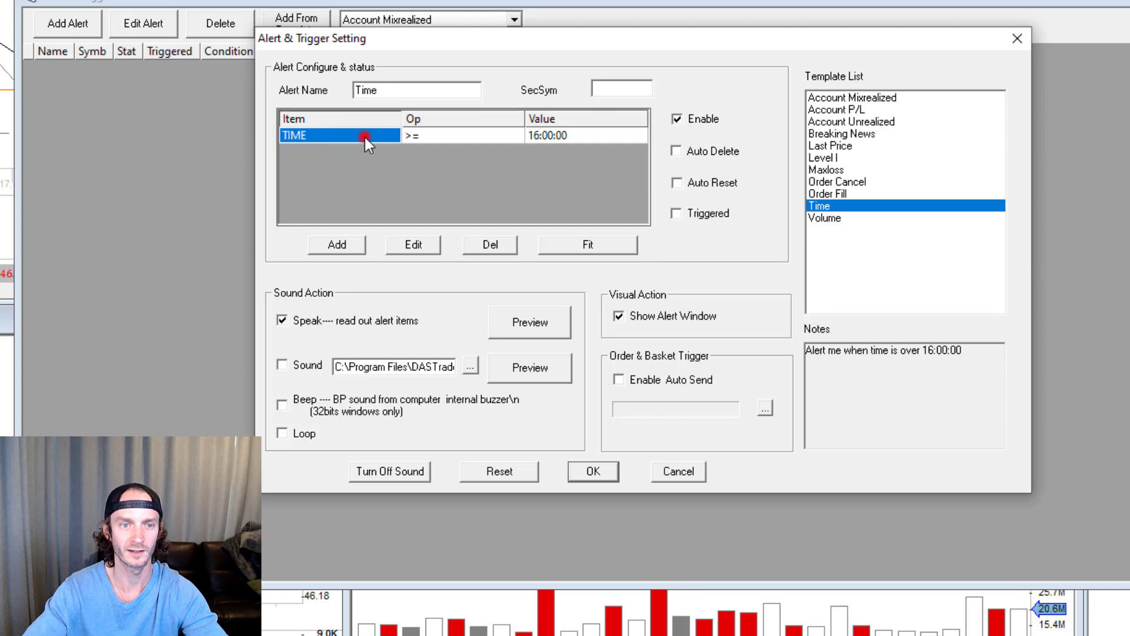
{"action": "double_click", "coordinate": [365, 136]}
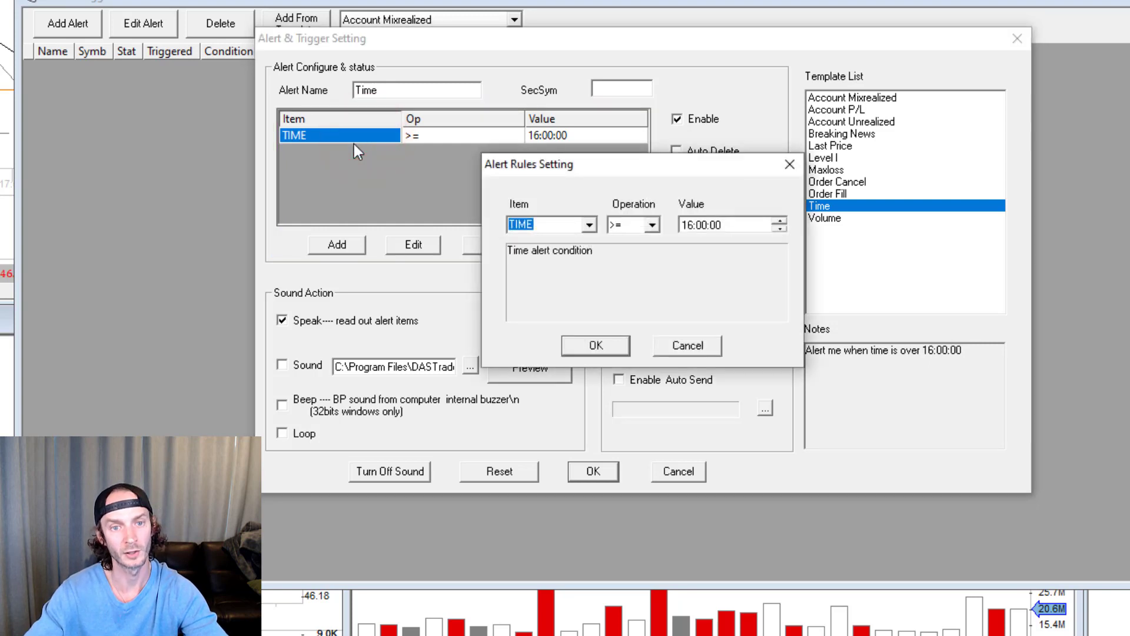
{"action": "left_click", "coordinate": [589, 229]}
{"action": "scroll", "coordinate": [575, 268], "scroll_direction": "down", "scroll_amount": 3}
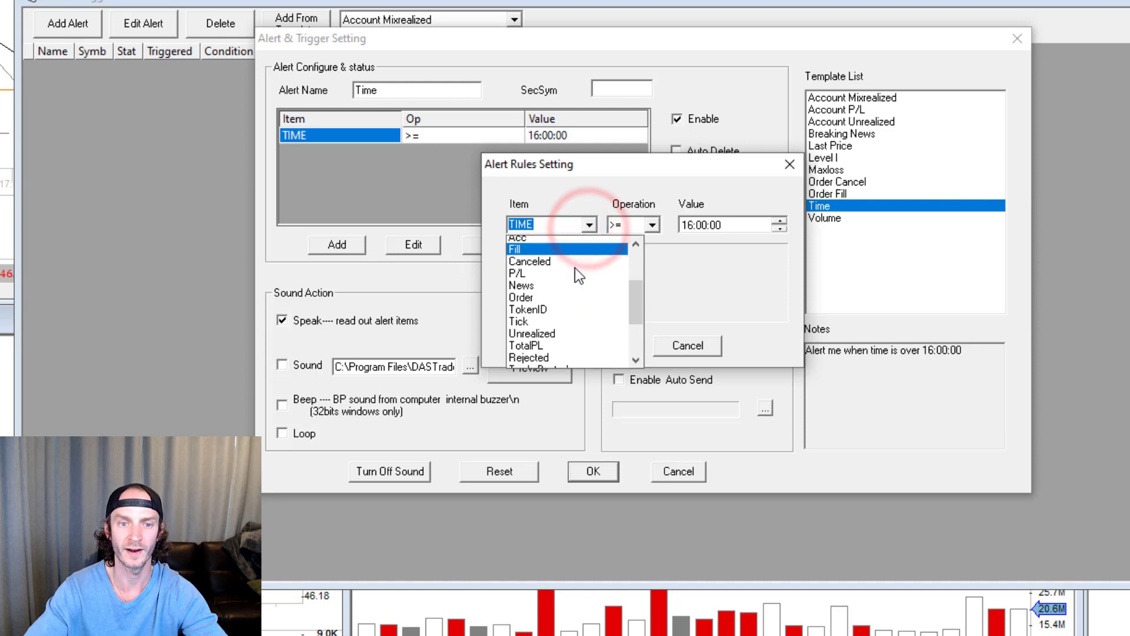
{"action": "scroll", "coordinate": [575, 267], "scroll_direction": "down", "scroll_amount": 1}
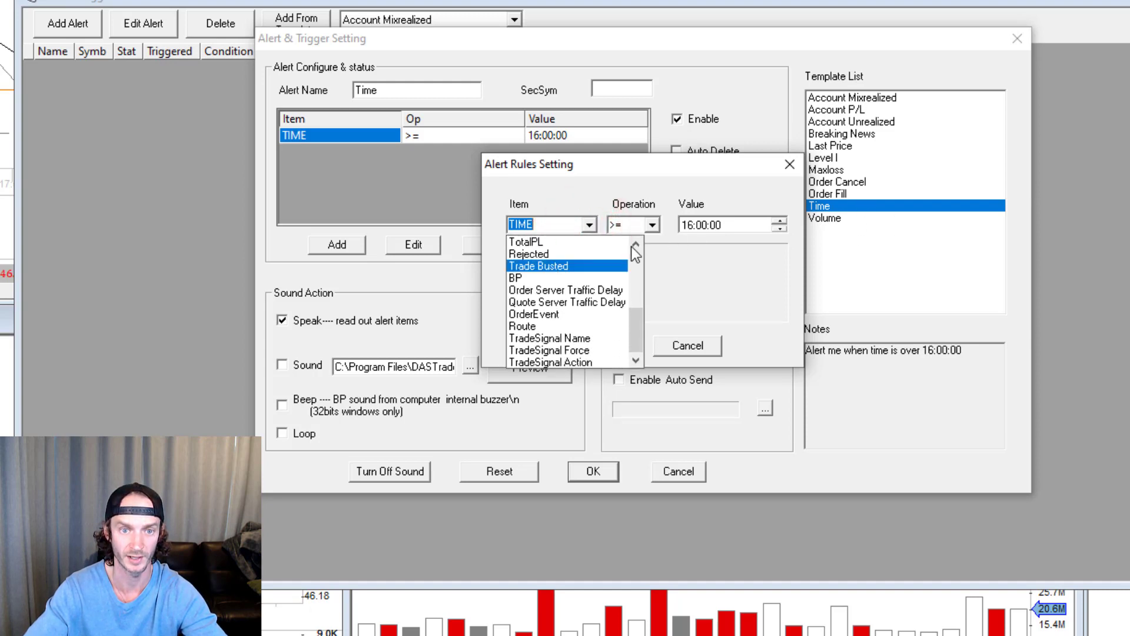
{"action": "scroll", "coordinate": [579, 277], "scroll_direction": "up", "scroll_amount": 5}
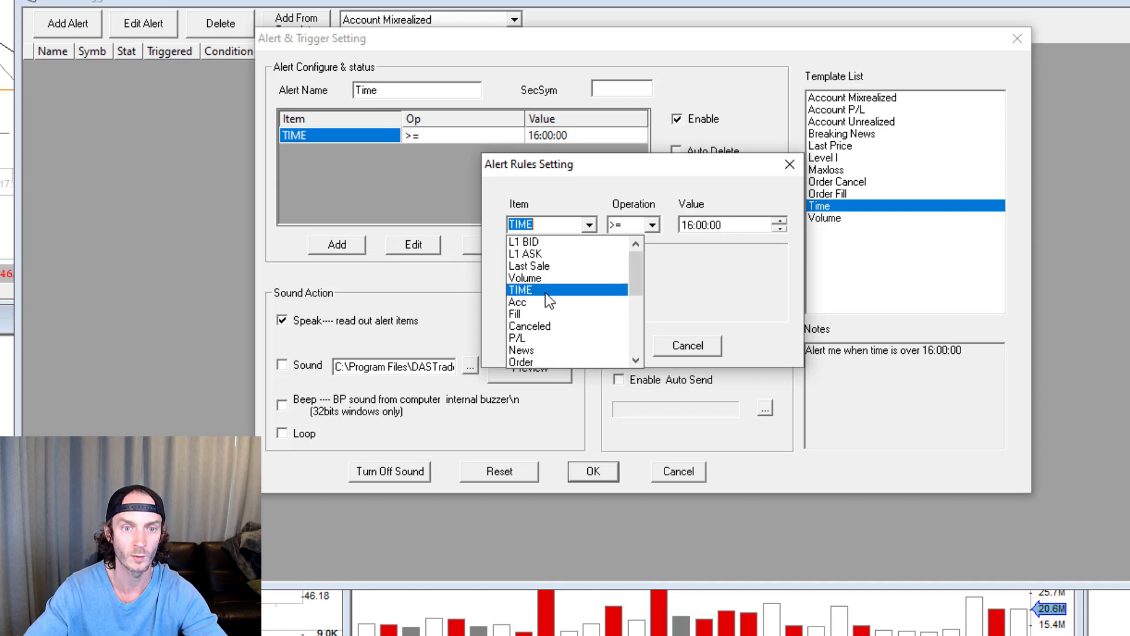
{"action": "left_click", "coordinate": [545, 289]}
{"action": "left_click", "coordinate": [652, 225]}
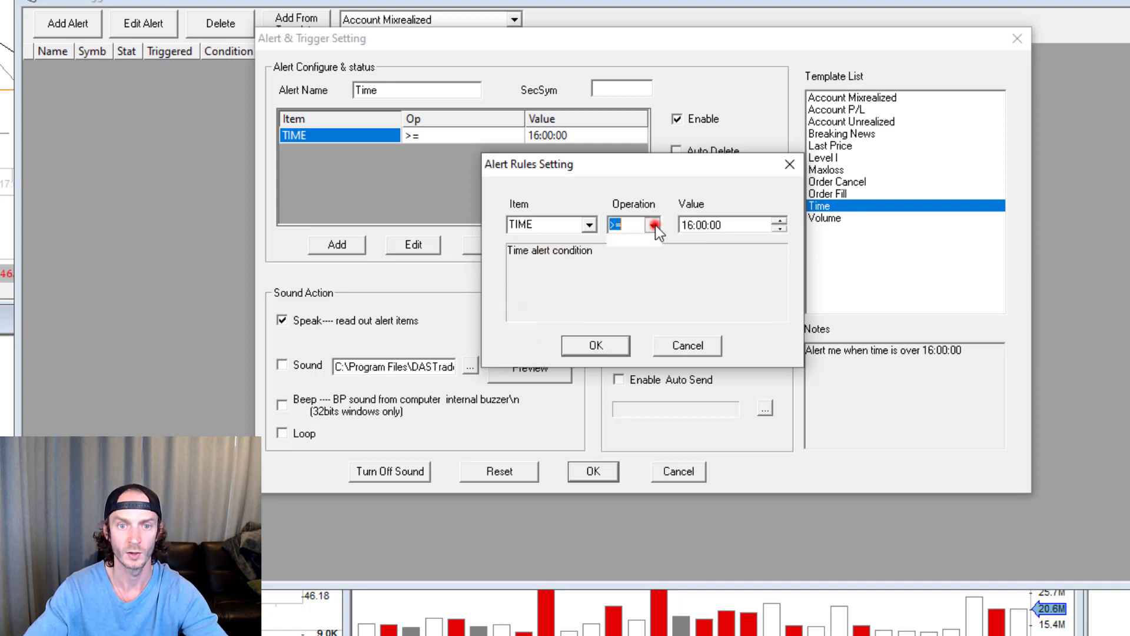
{"action": "left_click", "coordinate": [633, 266]}
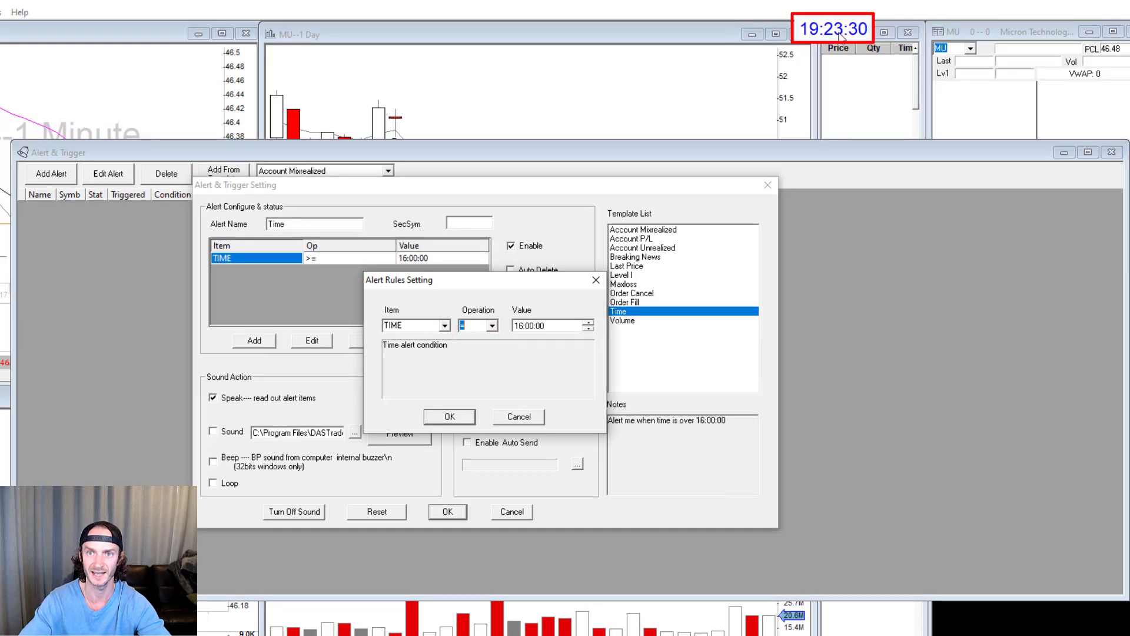
Set the time rule's value to 19:23:49 and save both the rule and the alert
{"action": "left_click", "coordinate": [519, 327]}
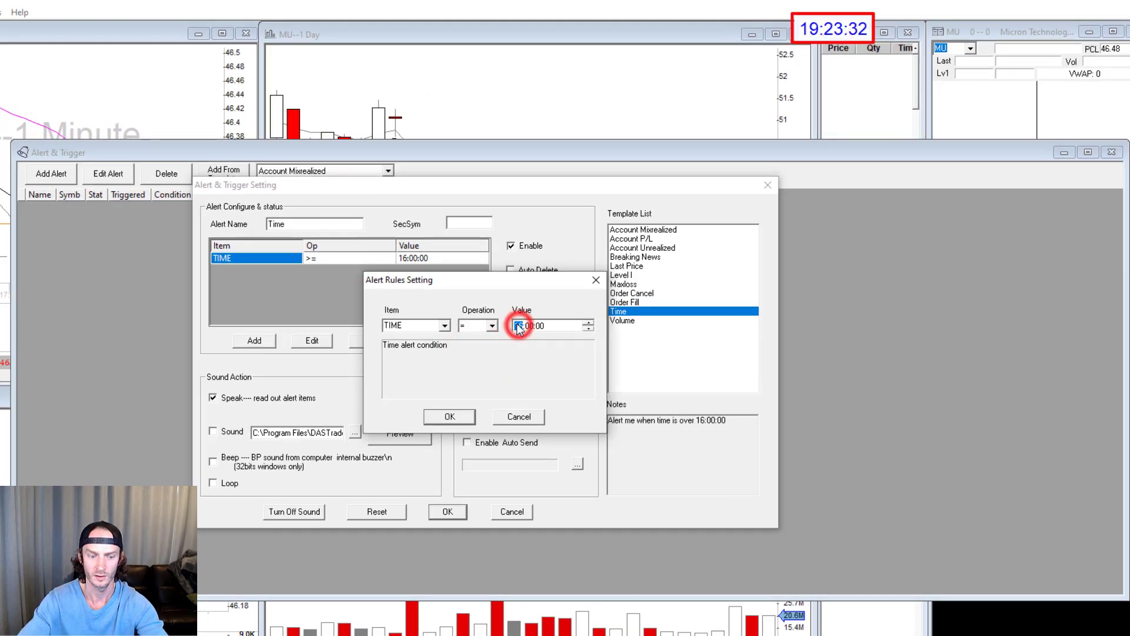
{"action": "type", "text": "19:"}
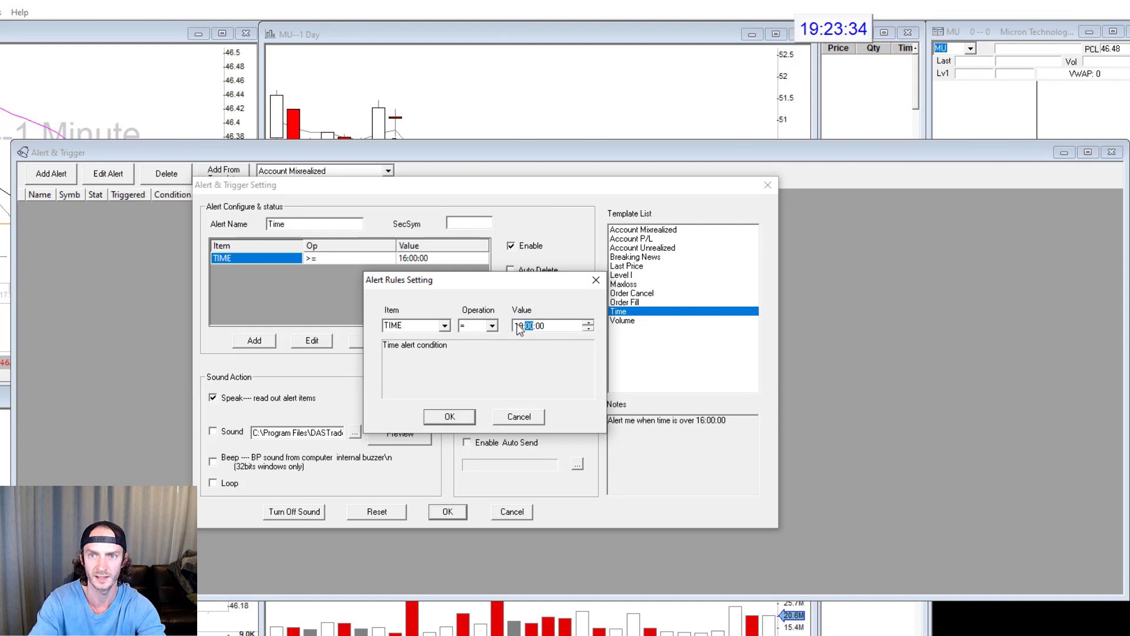
{"action": "type", "text": "23:"}
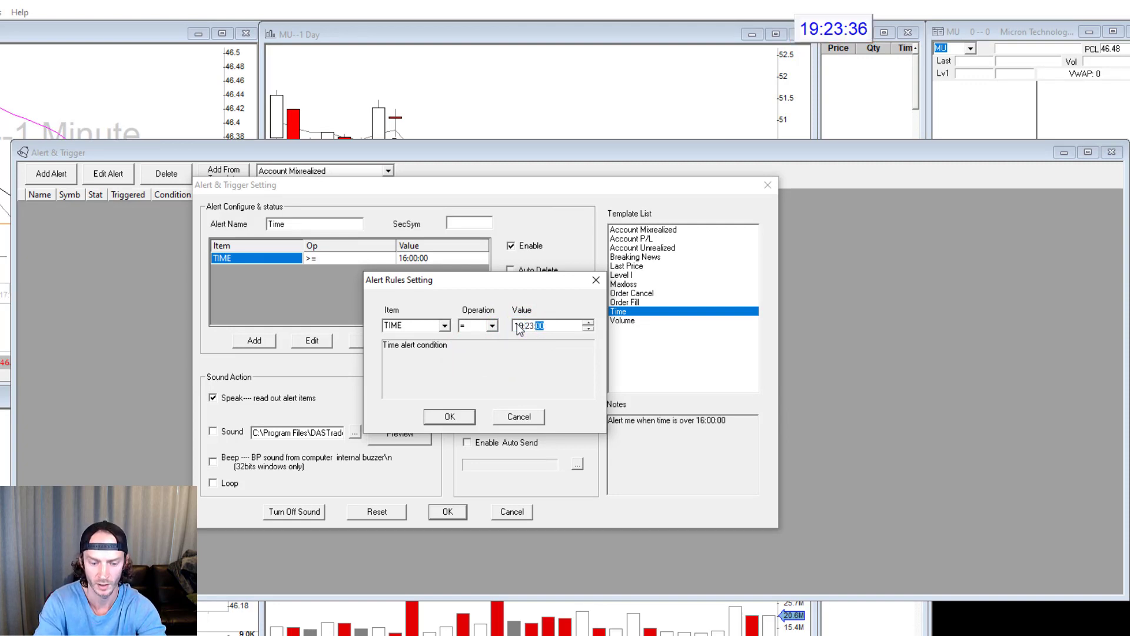
{"action": "type", "text": "49"}
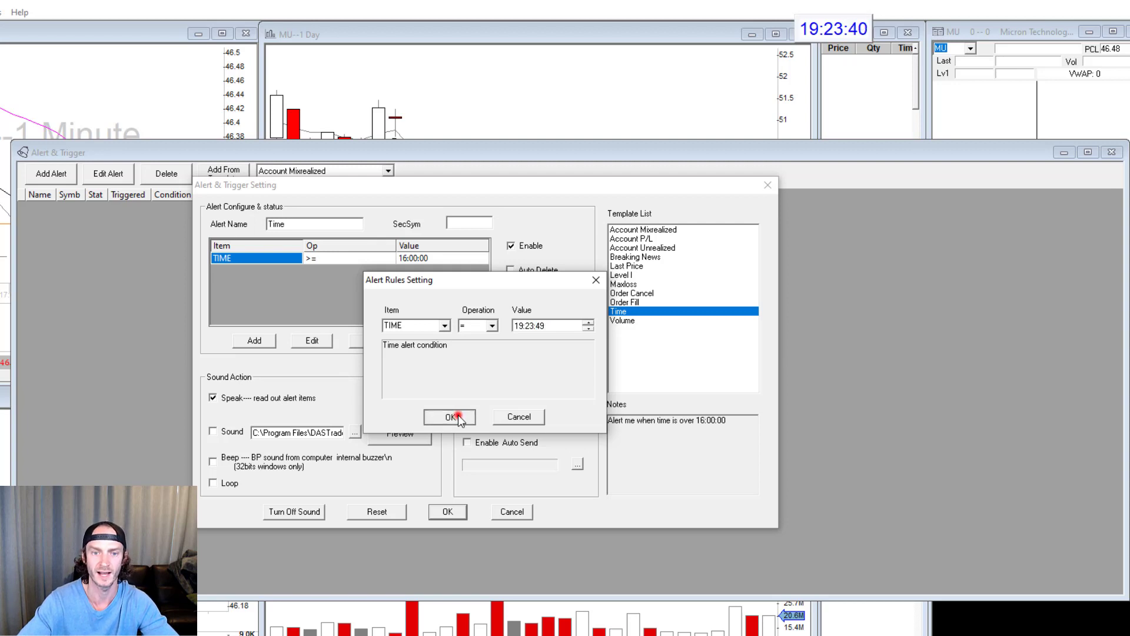
{"action": "left_click", "coordinate": [450, 416]}
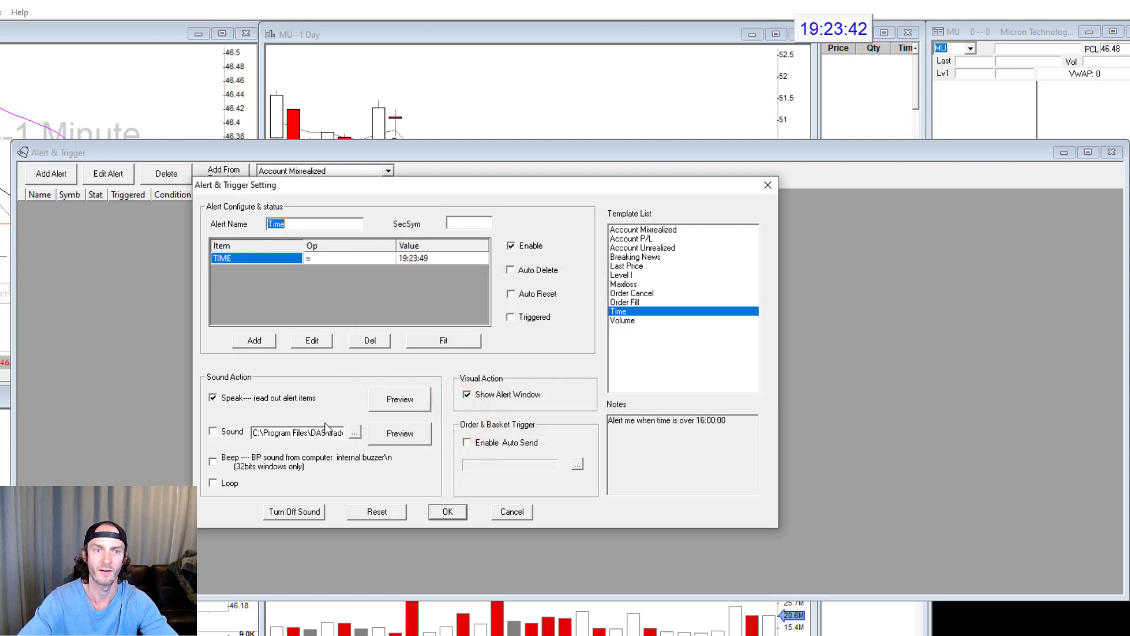
{"action": "left_click", "coordinate": [449, 513]}
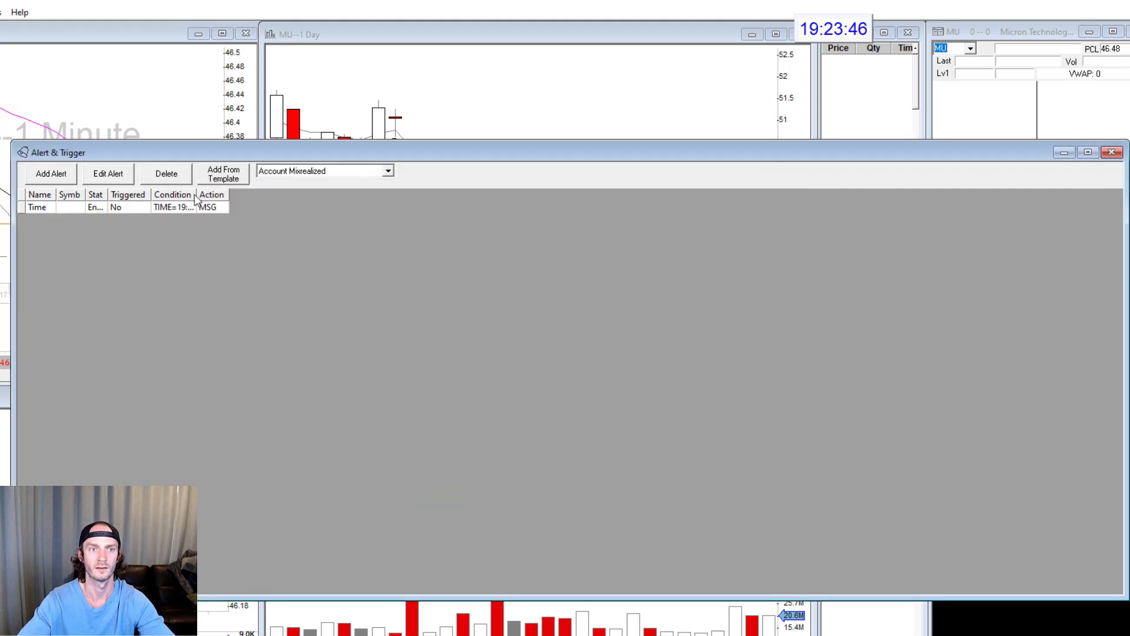
Widen the Condition column to fit its content, and dismiss the triggered Time alert window
{"action": "double_click", "coordinate": [197, 195]}
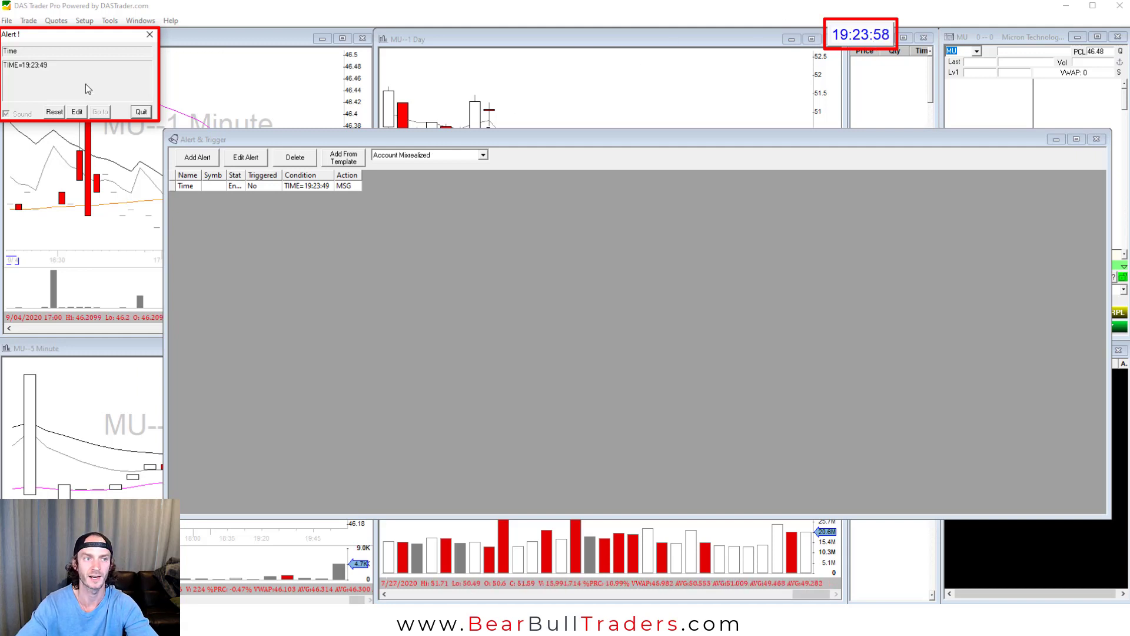
{"action": "left_click_drag", "start_coordinate": [75, 41], "coordinate": [79, 71]}
{"action": "left_click", "coordinate": [150, 143]}
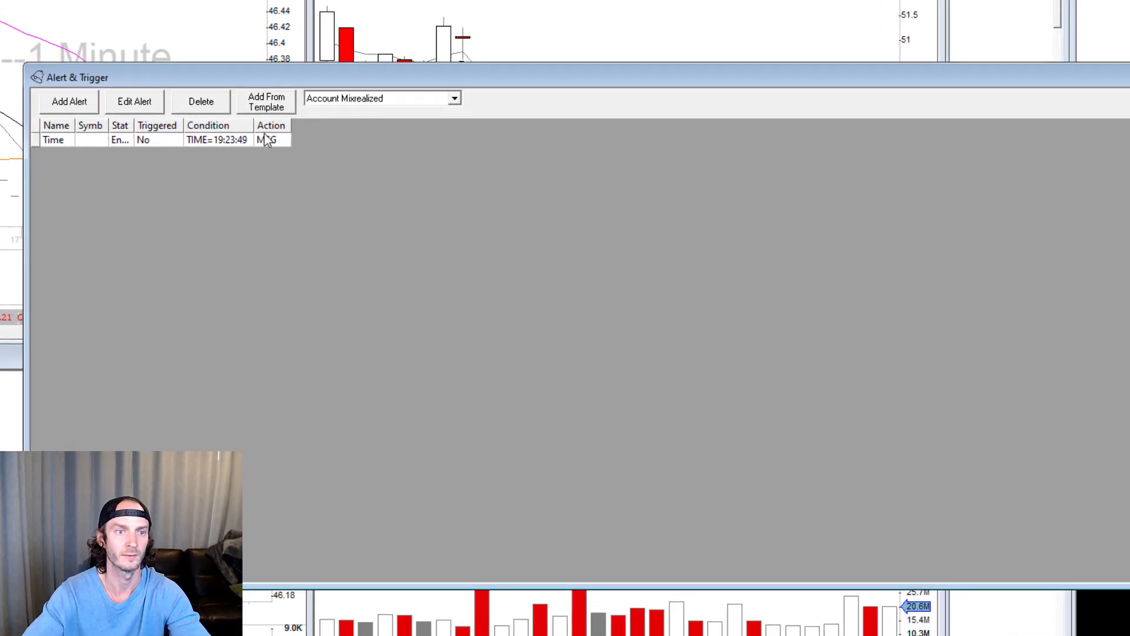
Fit the Condition column to its content and delete the Time alert from the list
{"action": "left_click_drag", "start_coordinate": [254, 125], "coordinate": [228, 126]}
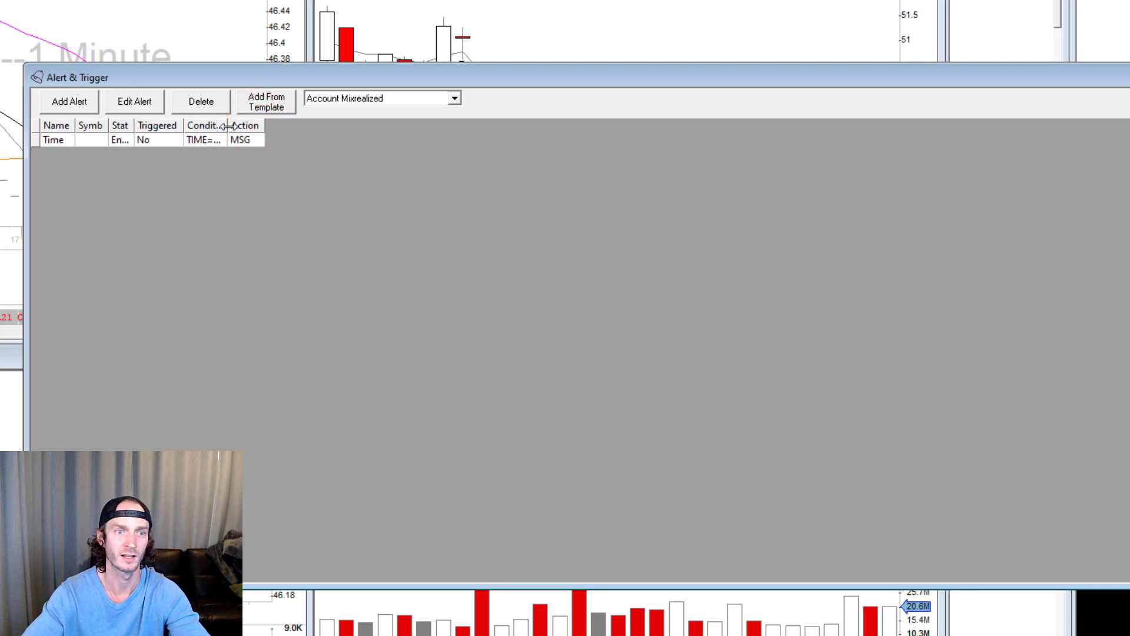
{"action": "double_click", "coordinate": [227, 126]}
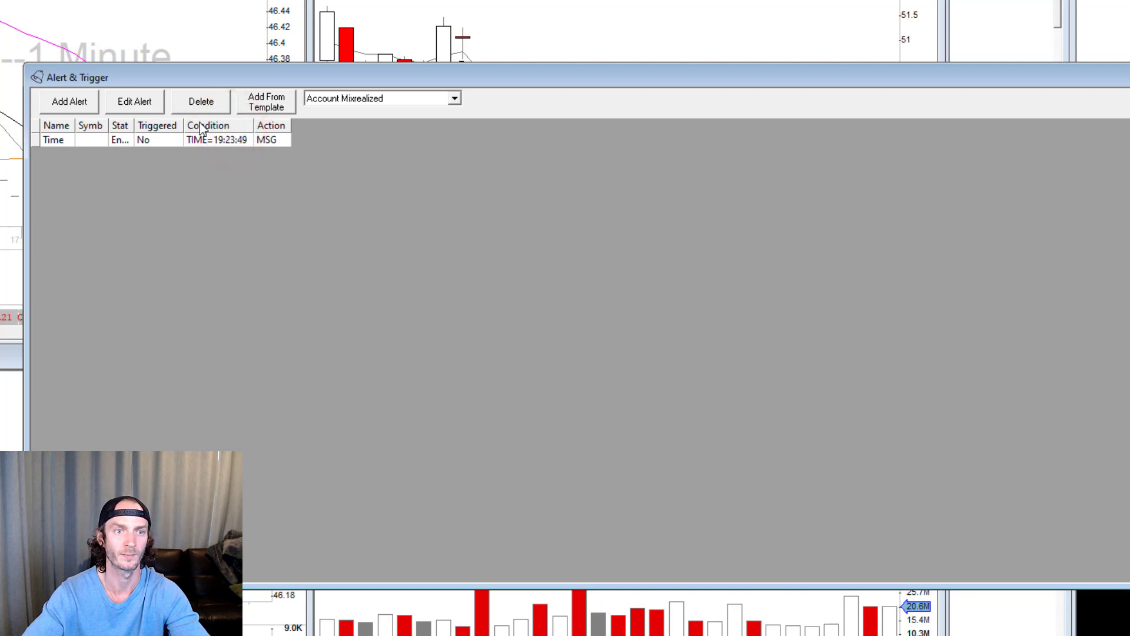
{"action": "left_click", "coordinate": [126, 141]}
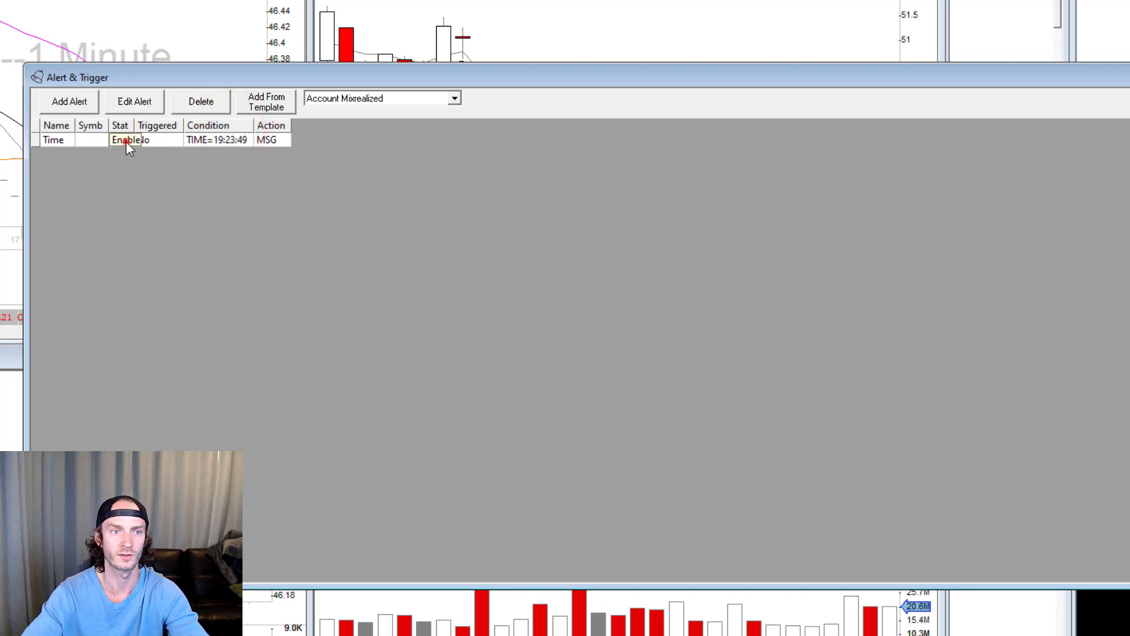
{"action": "left_click", "coordinate": [58, 141]}
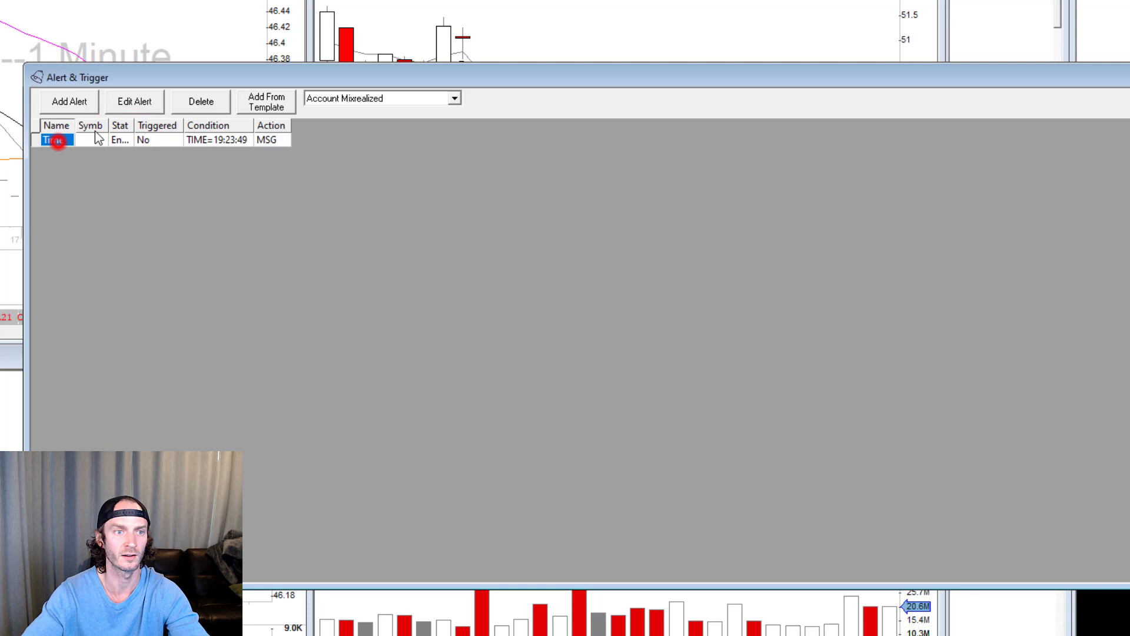
{"action": "left_click", "coordinate": [195, 103]}
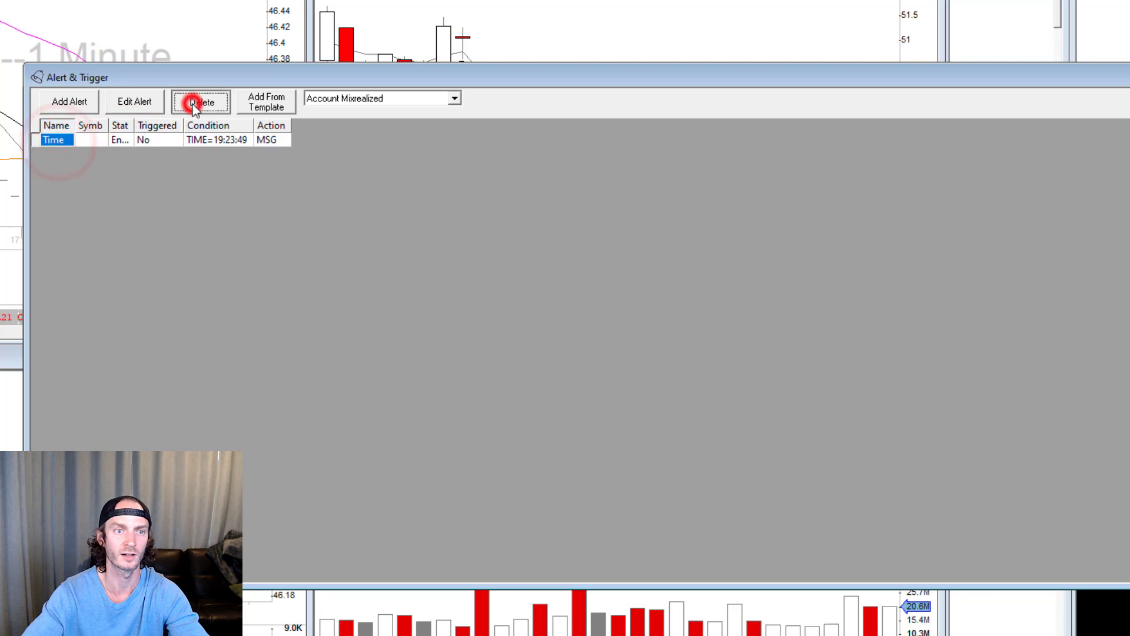
Start a new alert from the Account Unrealized template, keeping its template name and leaving the secondary symbol empty
{"action": "left_click", "coordinate": [63, 107]}
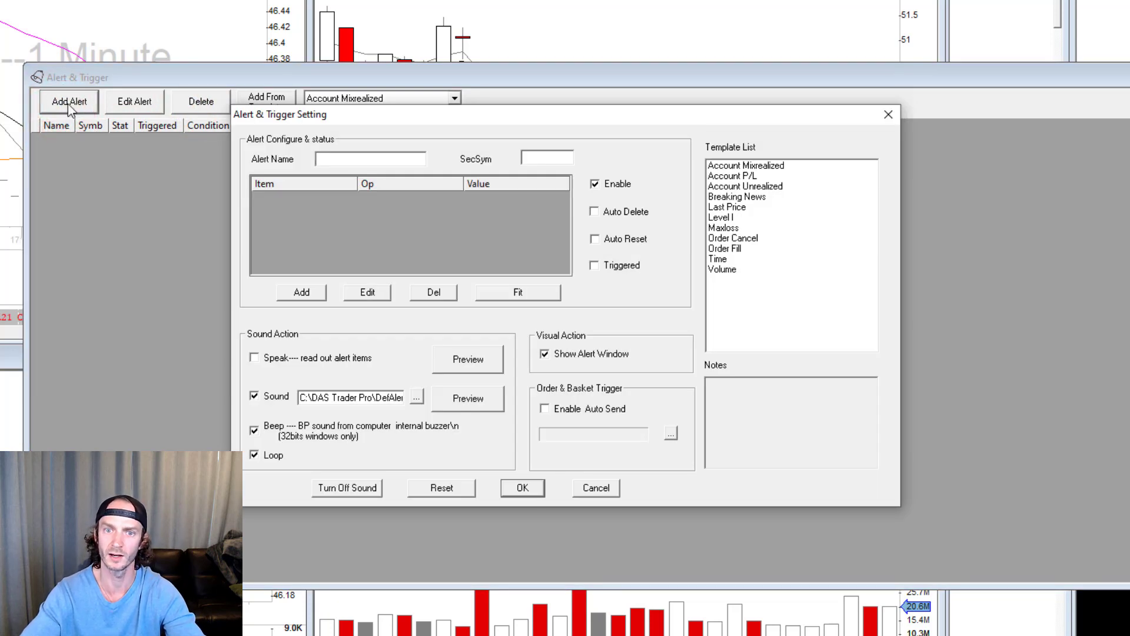
{"action": "left_click", "coordinate": [751, 188]}
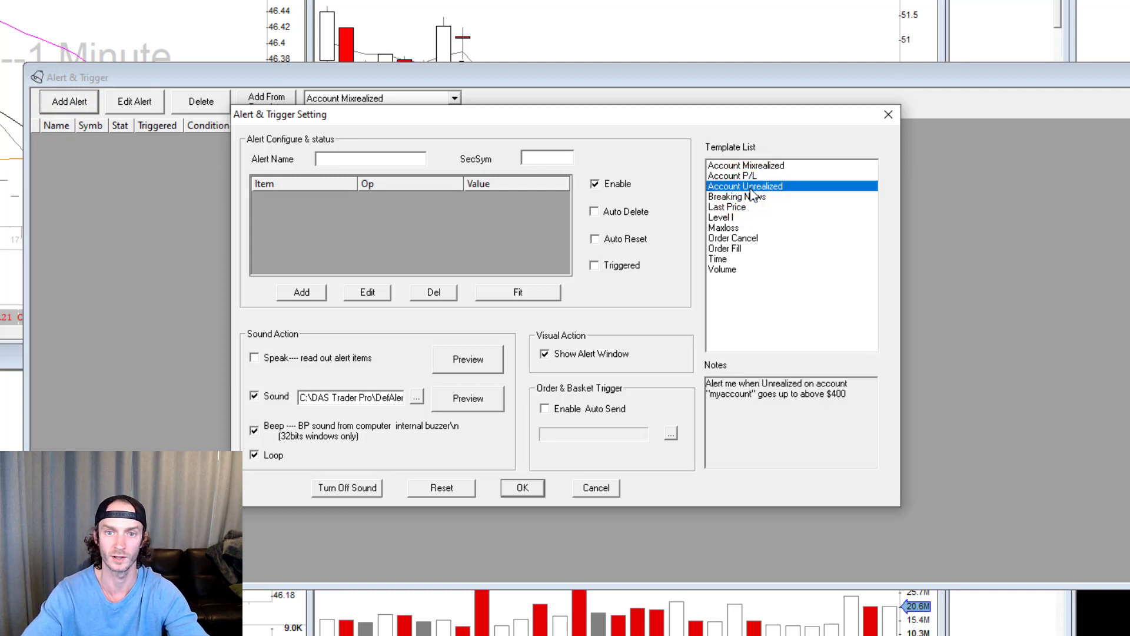
{"action": "double_click", "coordinate": [751, 187]}
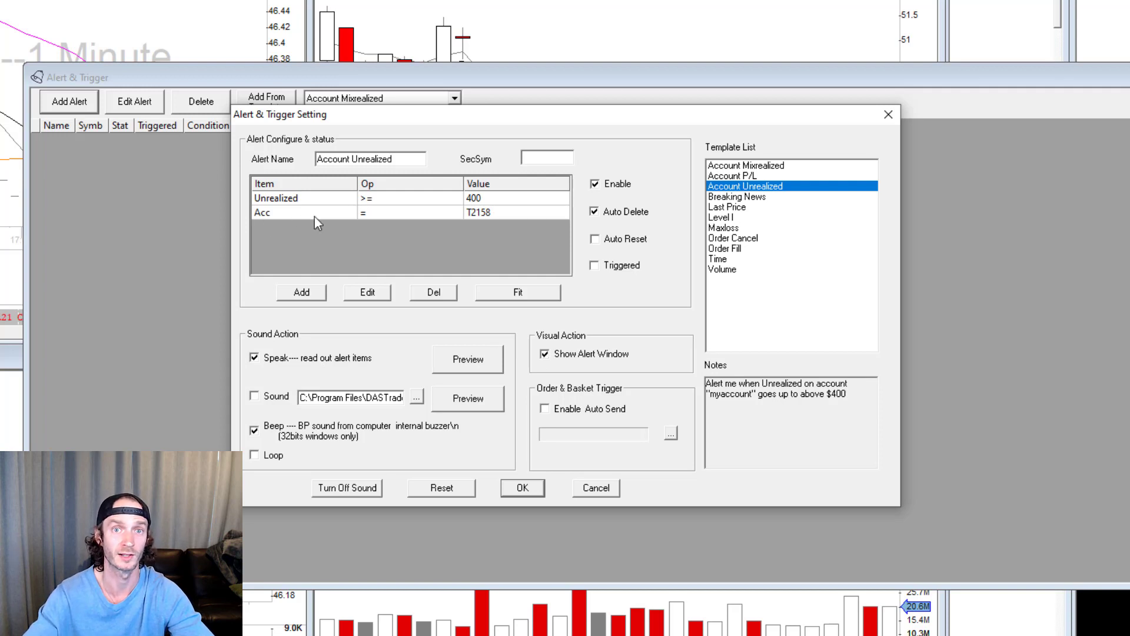
{"action": "left_click", "coordinate": [405, 158]}
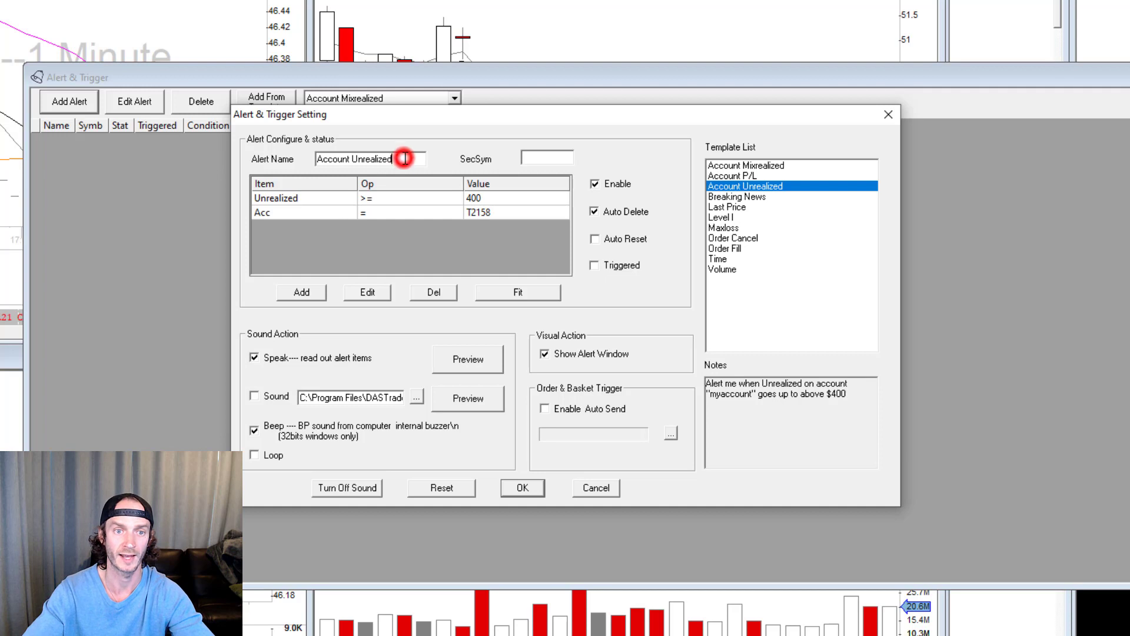
{"action": "left_click", "coordinate": [552, 154]}
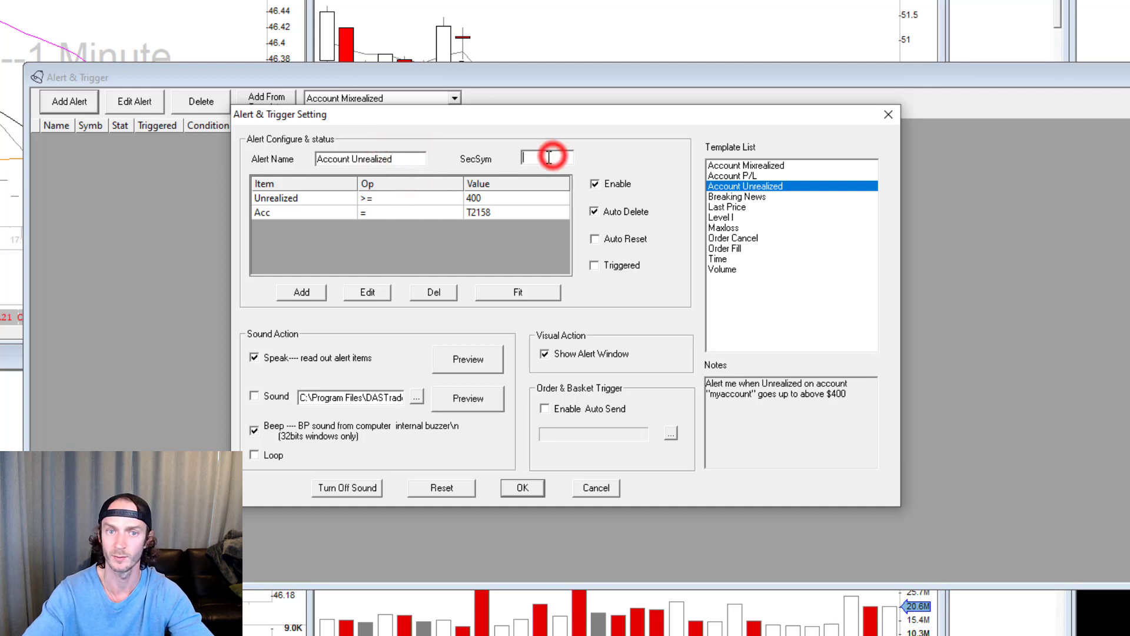
Edit the Unrealized rule, keeping the >= operation and setting its value to 100
{"action": "double_click", "coordinate": [298, 199]}
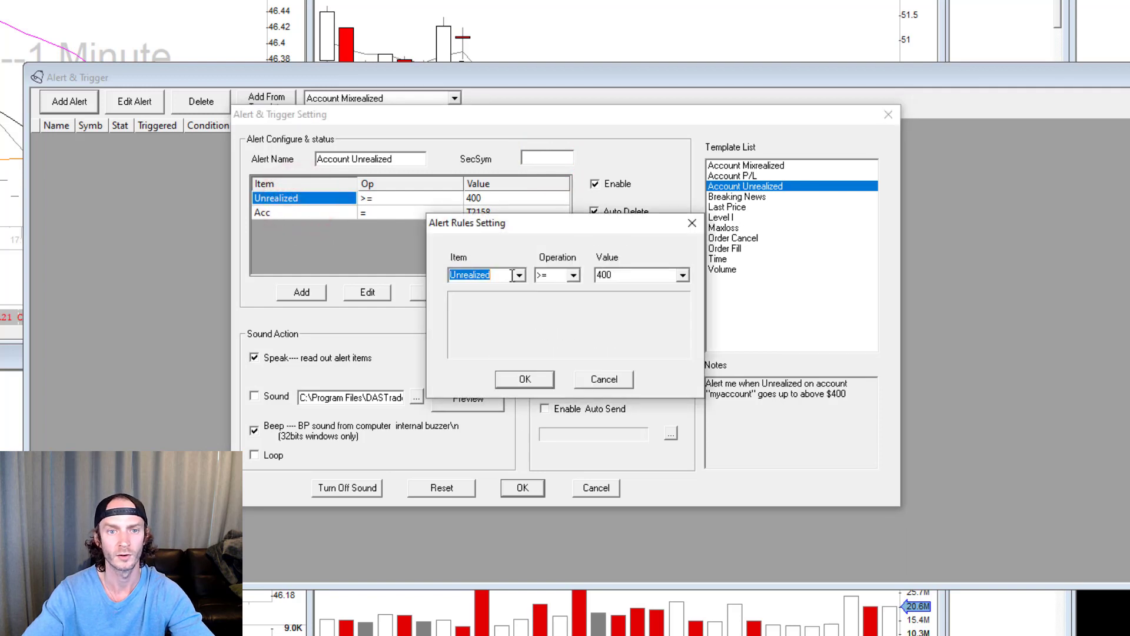
{"action": "left_click", "coordinate": [573, 275]}
{"action": "left_click", "coordinate": [568, 329]}
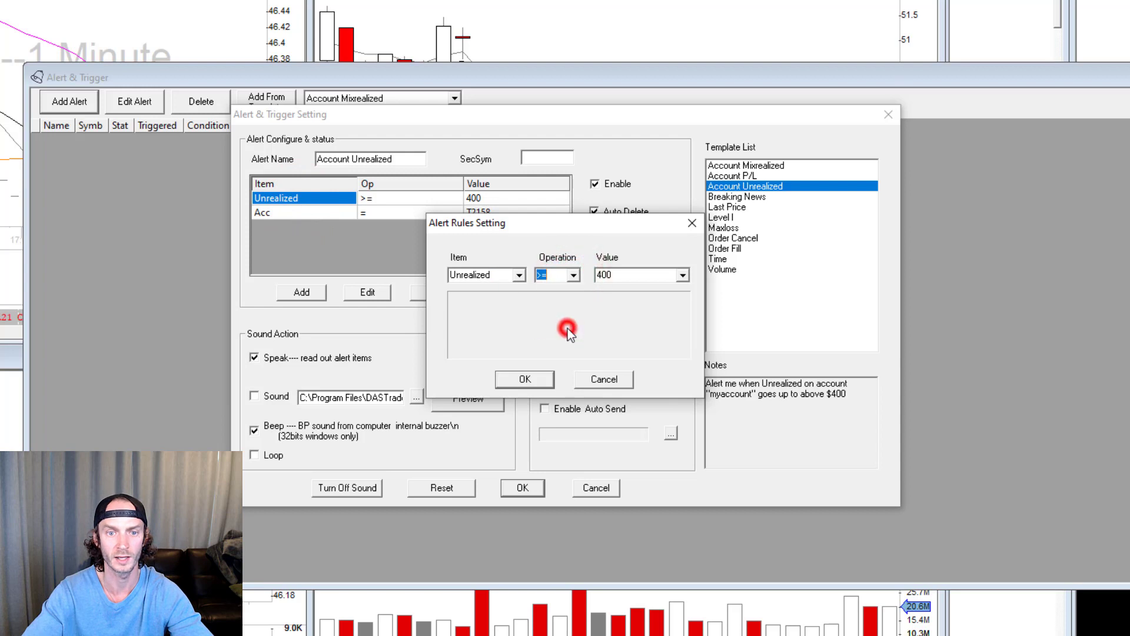
{"action": "left_click", "coordinate": [665, 277]}
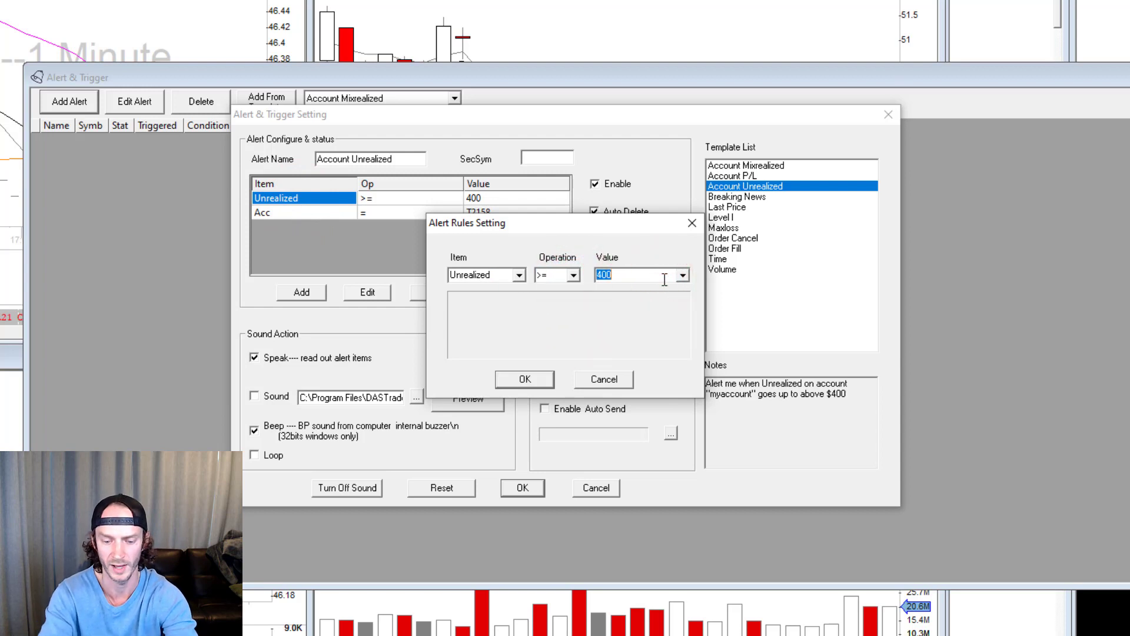
{"action": "type", "text": "100"}
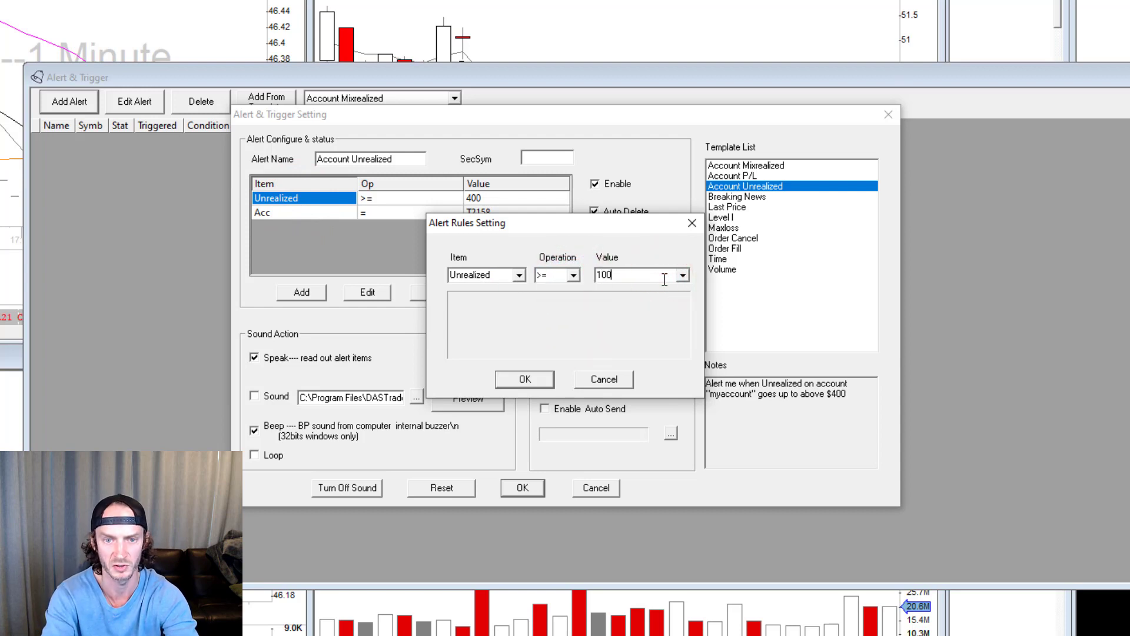
{"action": "left_click", "coordinate": [547, 379]}
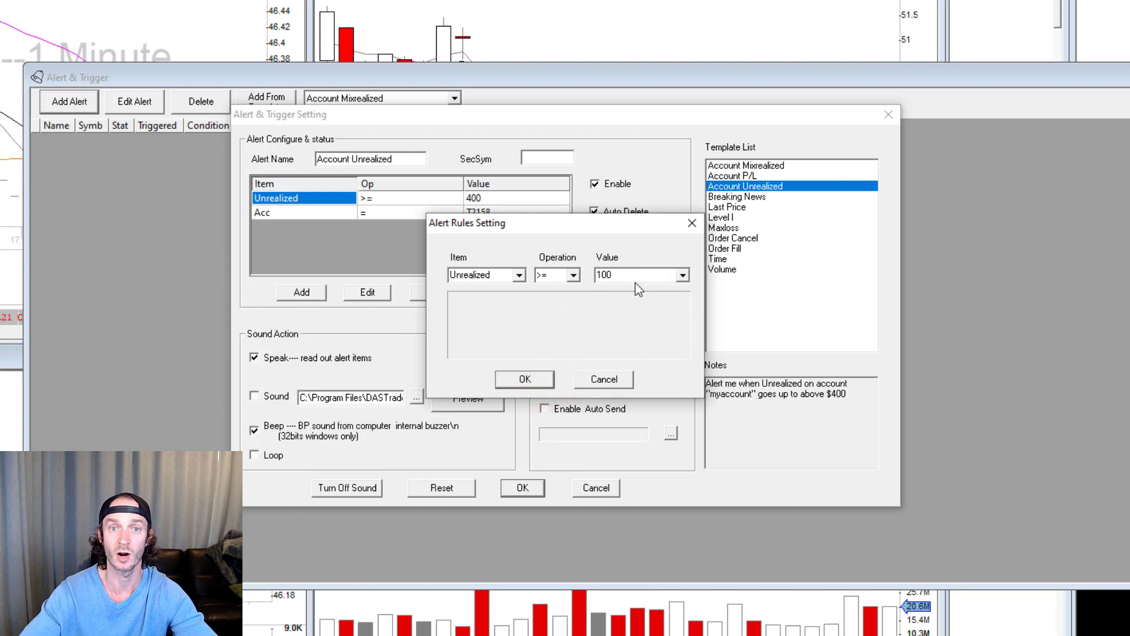
{"action": "left_click", "coordinate": [538, 380]}
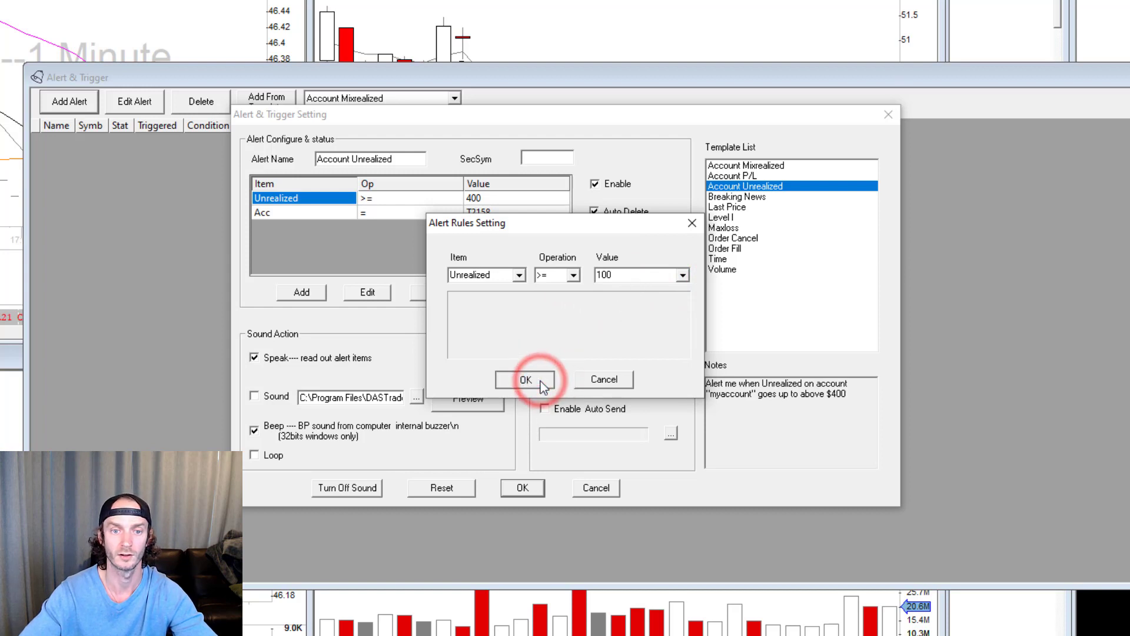
Edit the Acc rule and set its value to the account number offered in the choices
{"action": "double_click", "coordinate": [272, 213]}
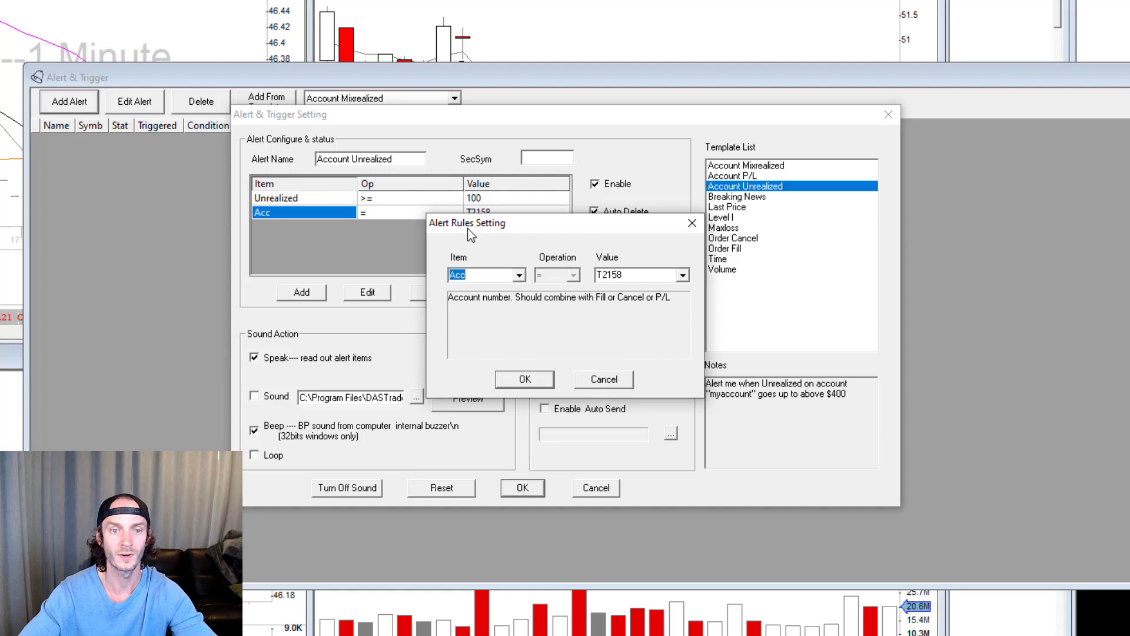
{"action": "left_click", "coordinate": [683, 279]}
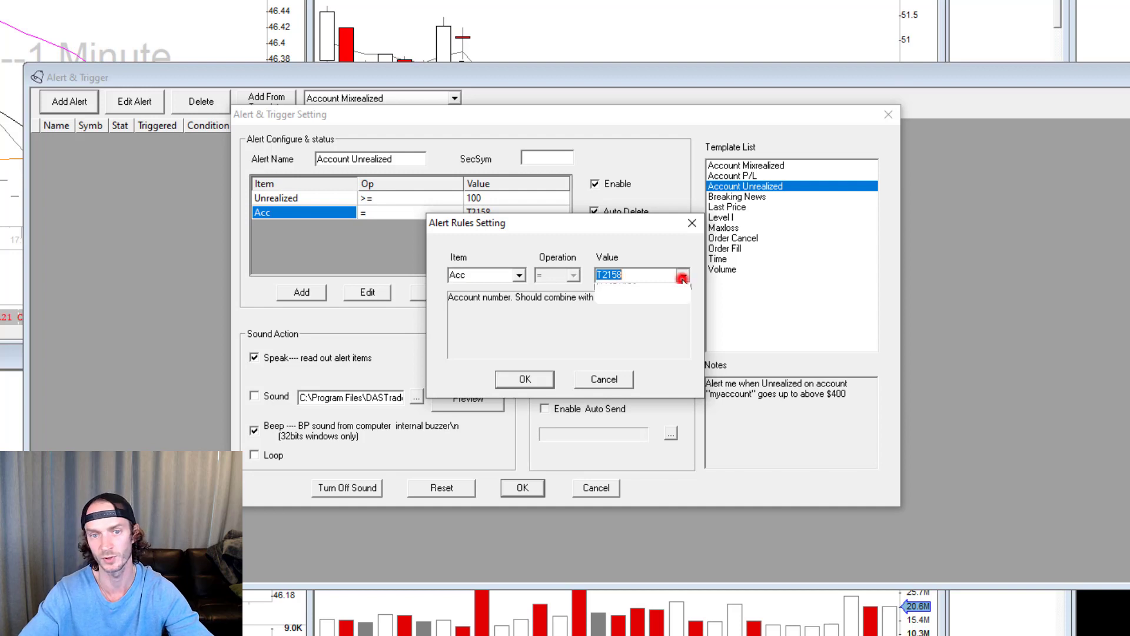
{"action": "left_click", "coordinate": [663, 305]}
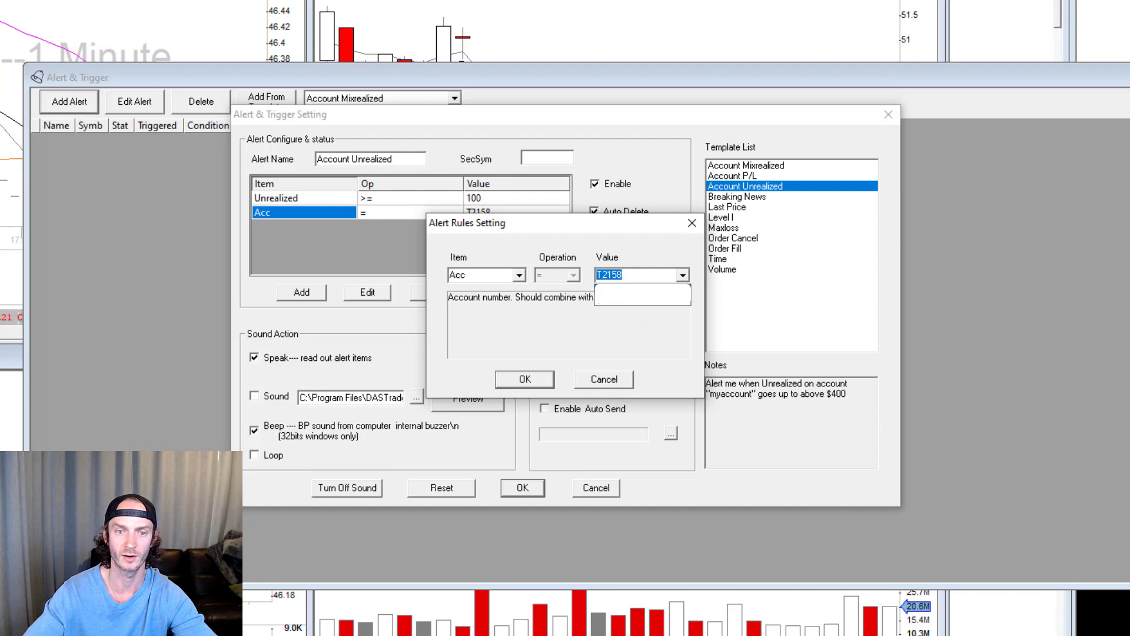
{"action": "left_click", "coordinate": [543, 374]}
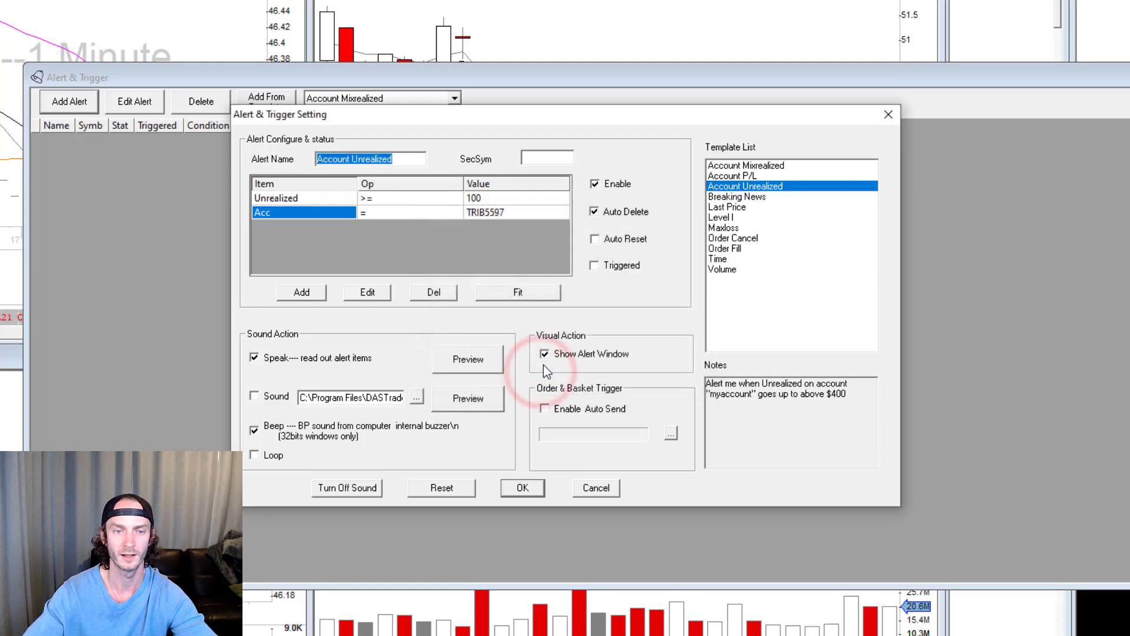
Save the Account Unrealized alert and widen the Condition column to fit its content
{"action": "left_click", "coordinate": [534, 485]}
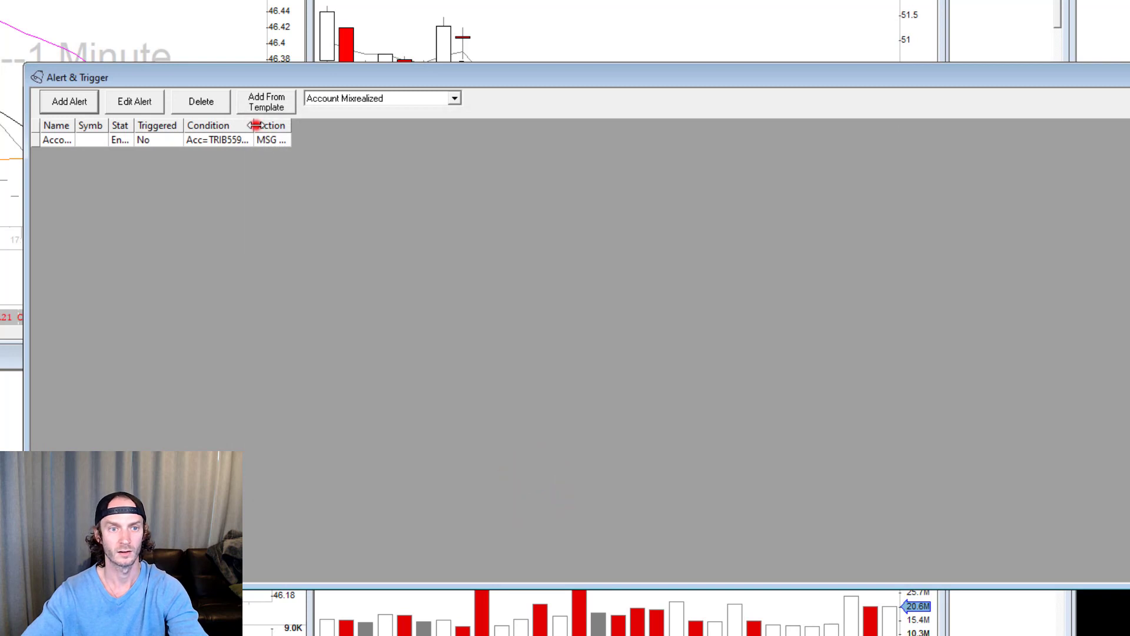
{"action": "double_click", "coordinate": [255, 125]}
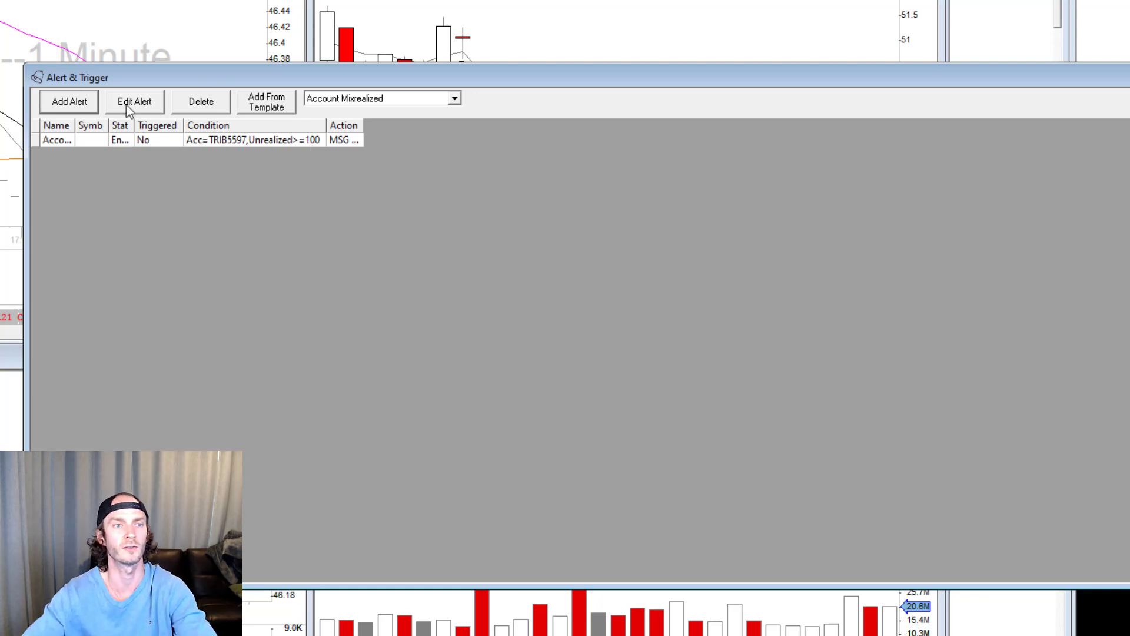
Start another blank alert, add a rule to it, and look through the available rule items
{"action": "left_click", "coordinate": [71, 102]}
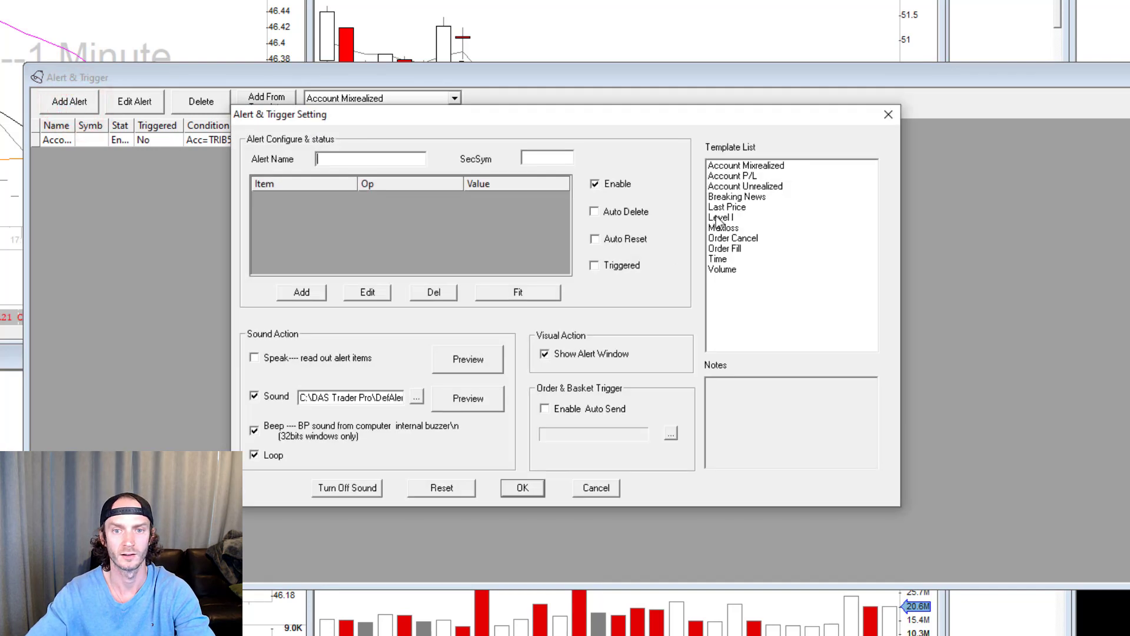
{"action": "left_click", "coordinate": [301, 293]}
{"action": "left_click", "coordinate": [519, 275]}
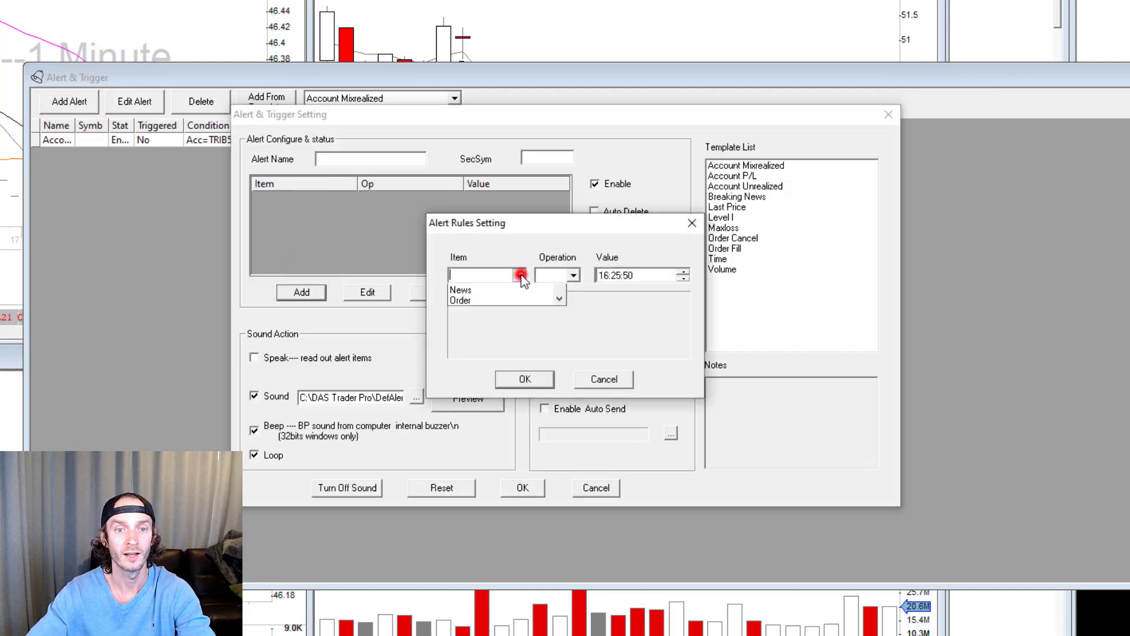
{"action": "scroll", "coordinate": [509, 333], "scroll_direction": "down", "scroll_amount": 4}
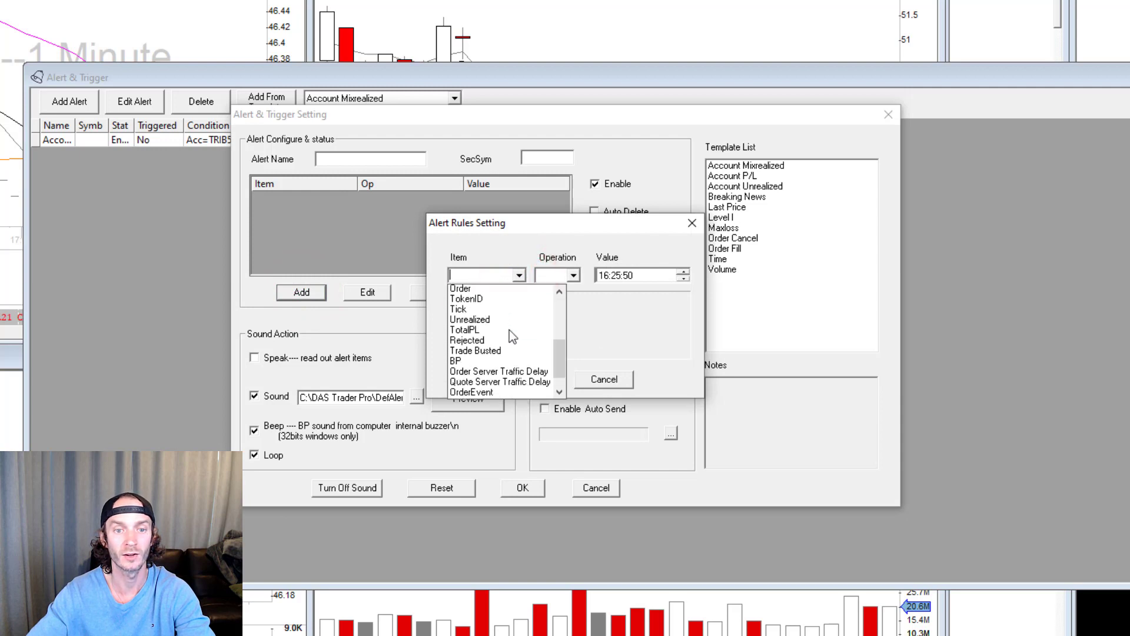
{"action": "scroll", "coordinate": [518, 386], "scroll_direction": "up", "scroll_amount": 4}
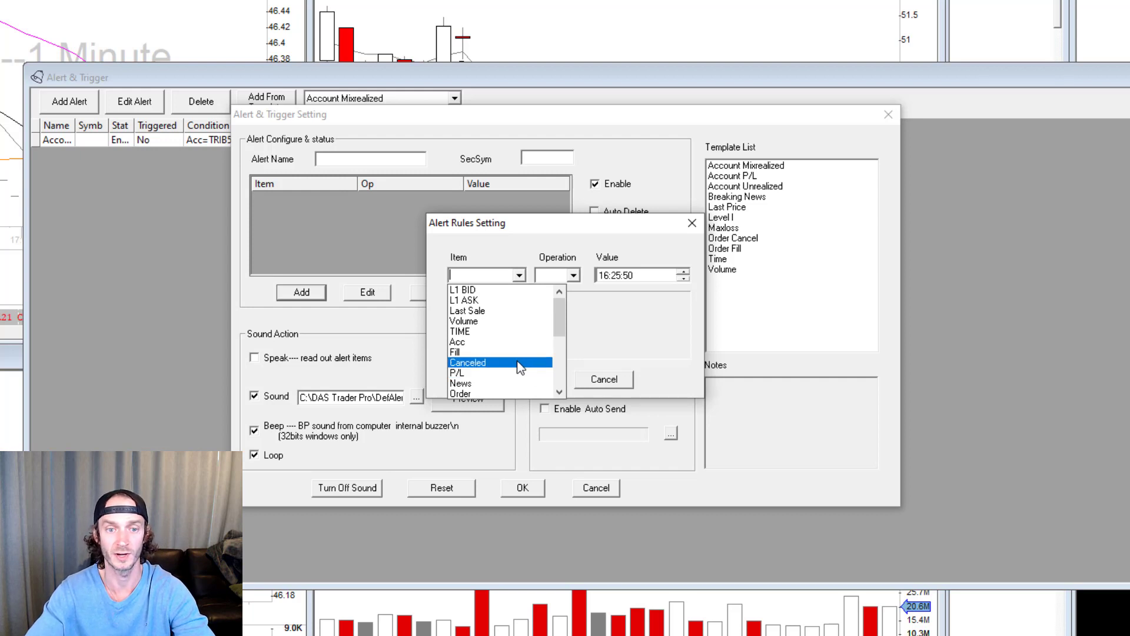
{"action": "scroll", "coordinate": [518, 362], "scroll_direction": "down", "scroll_amount": 2}
{"action": "scroll", "coordinate": [518, 359], "scroll_direction": "down", "scroll_amount": 3}
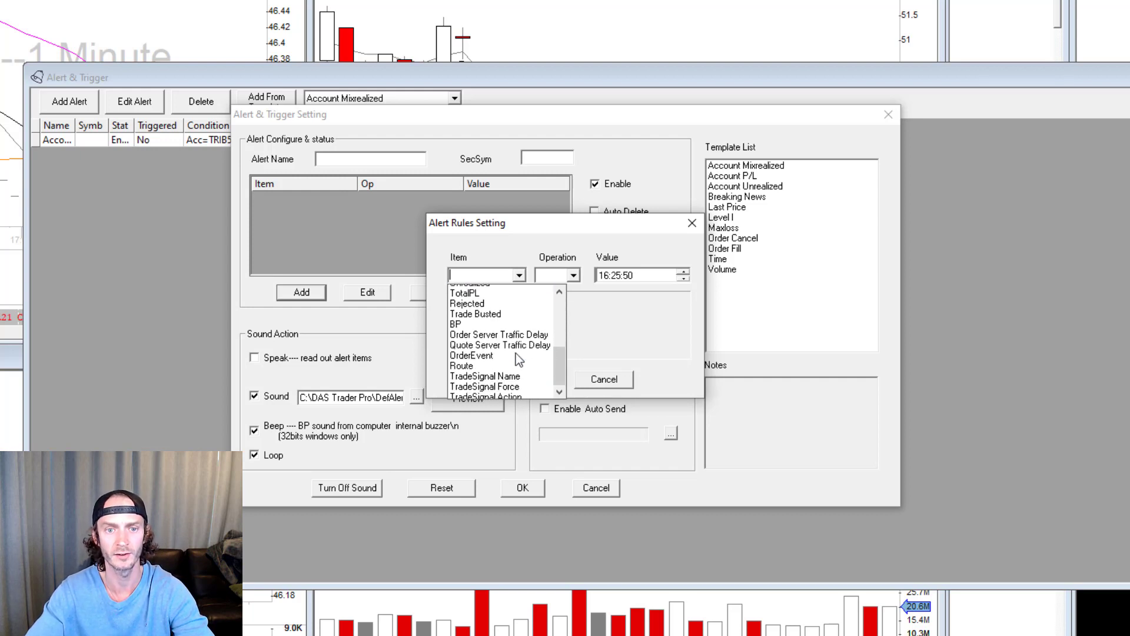